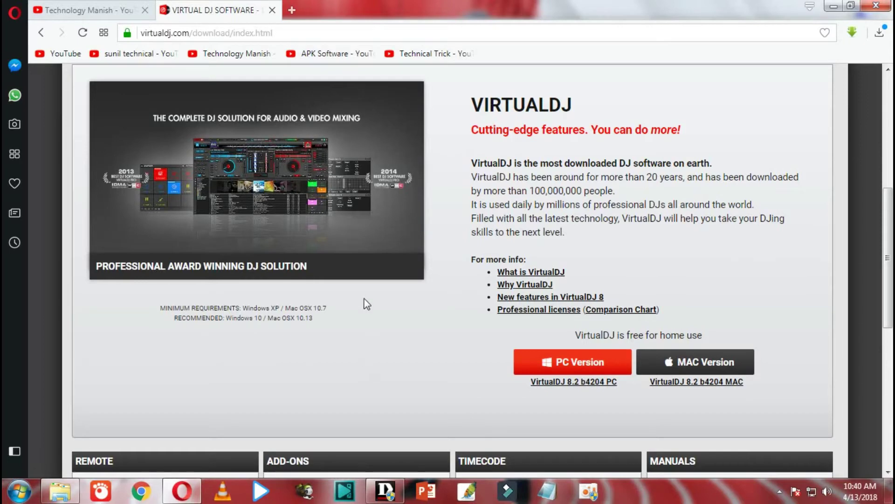
Step: Open the VirtualDJ promotional image from the download page in a new tab
right_click(244, 144)
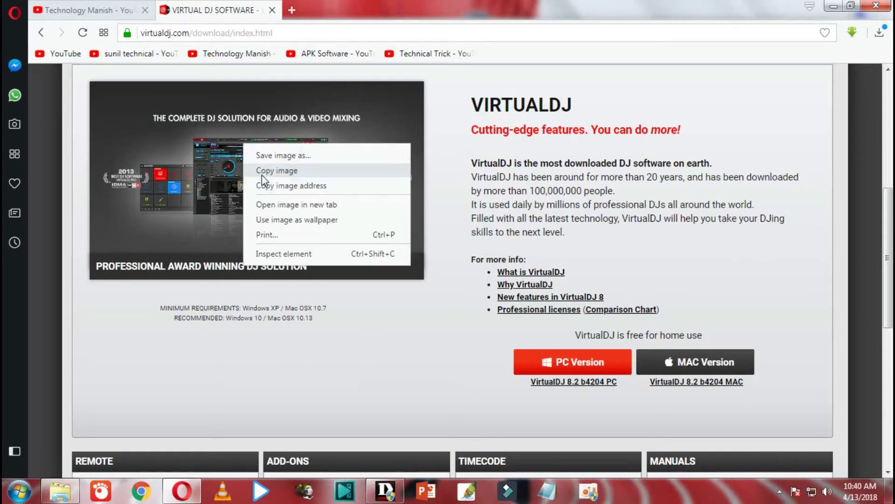
click(286, 201)
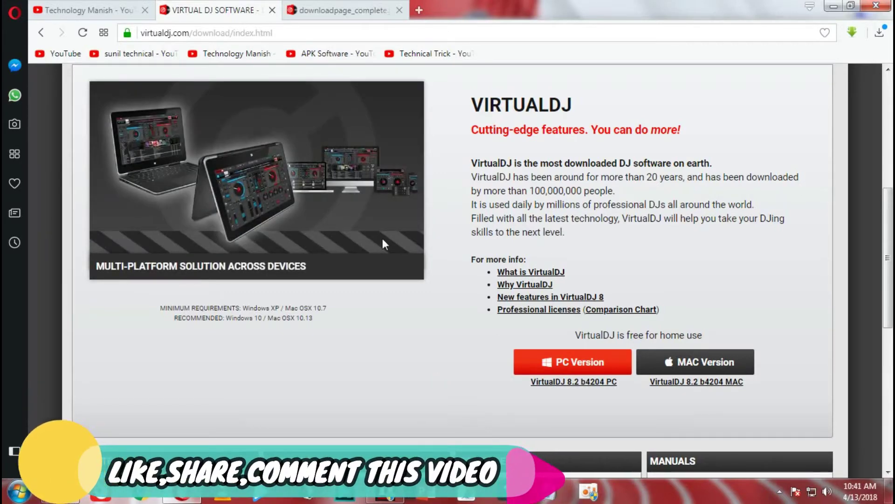
Step: Request the PC version of VirtualDJ from the download page and check the browser's list of downloads
click(566, 362)
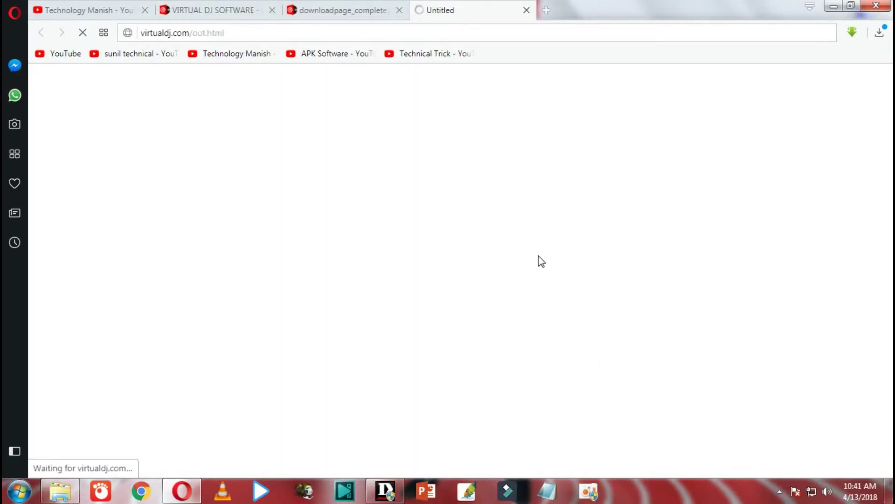
click(195, 9)
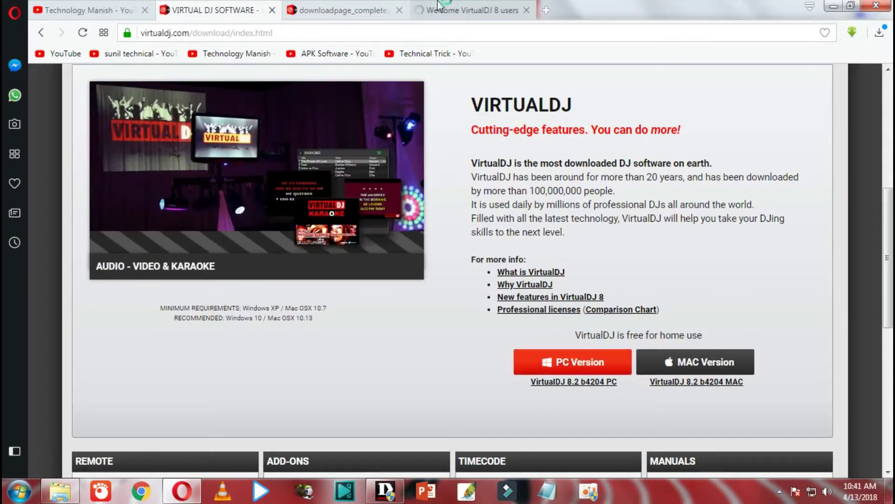
click(478, 9)
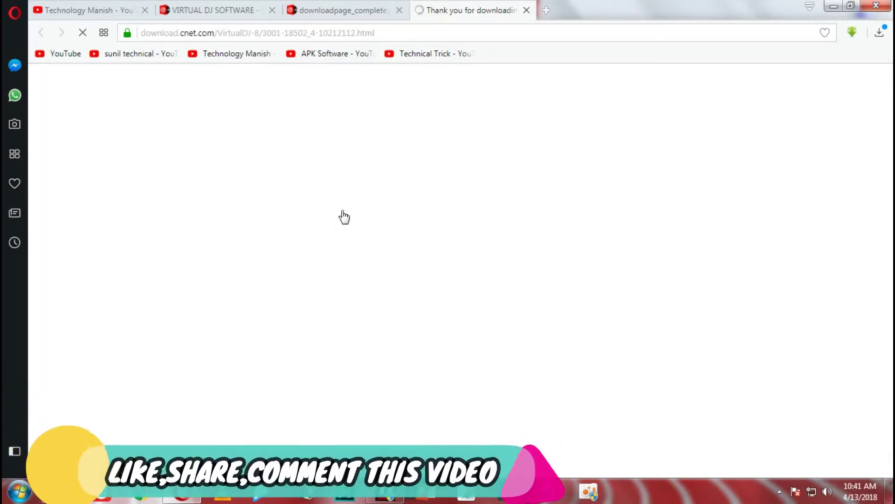
click(880, 33)
click(880, 33)
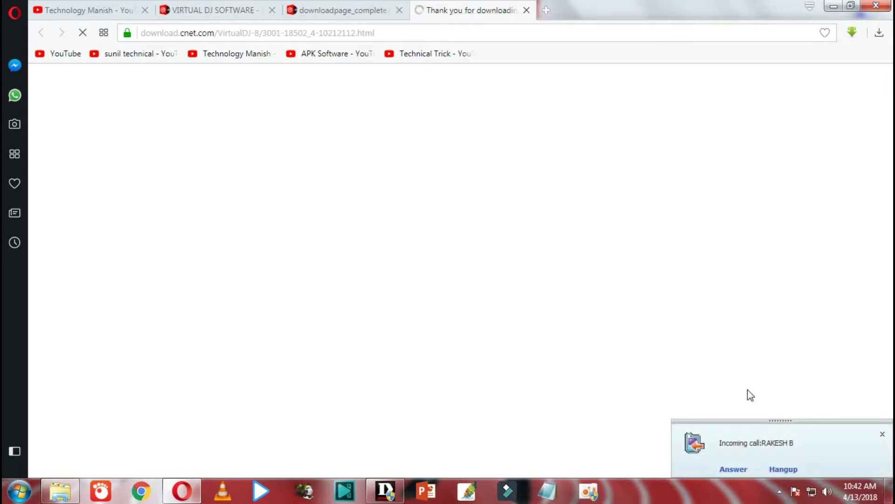
Step: Hang up the incoming calls while the VirtualDJ download page is loading
click(789, 474)
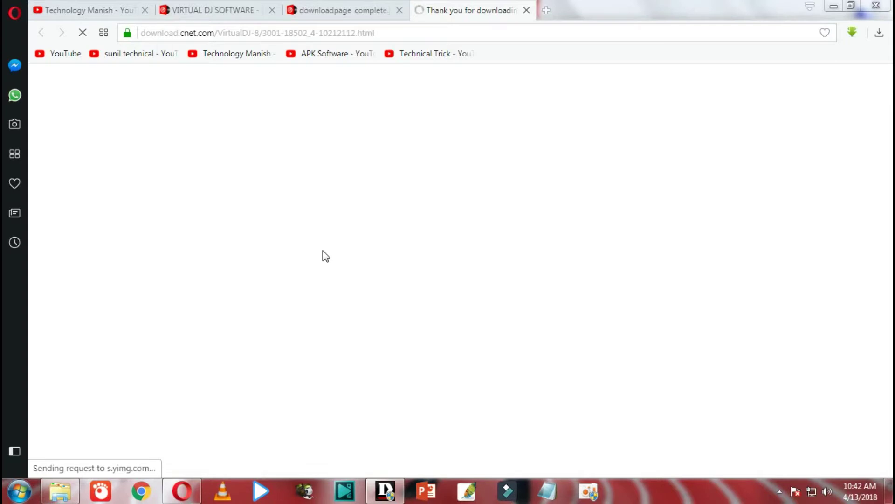
click(206, 5)
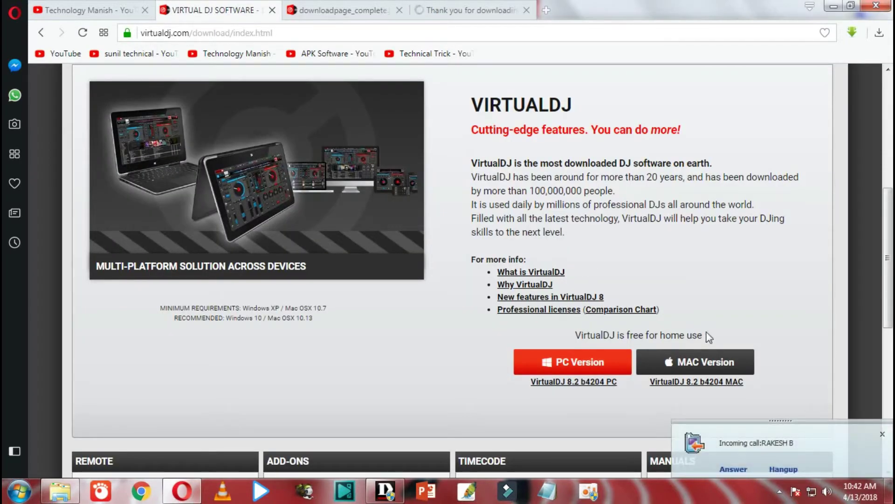
click(783, 468)
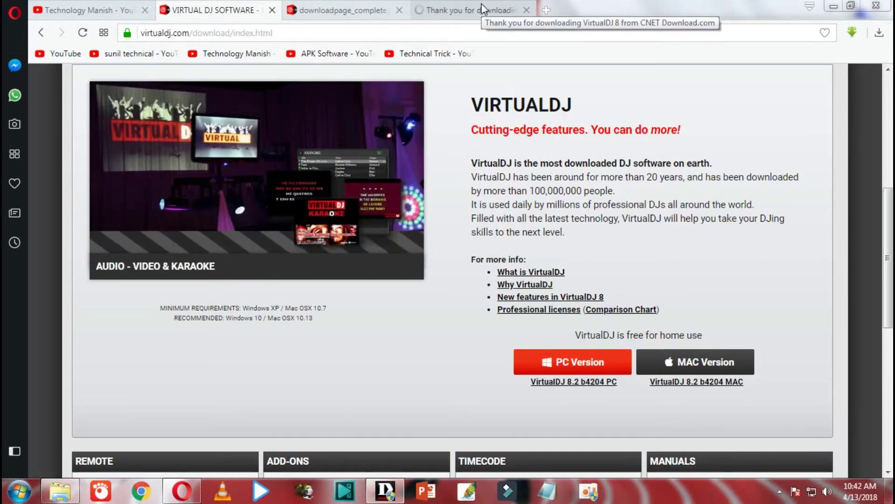
Step: Return to the CNET download page and save install_virtualdj_pc_v8.2.4204 in the Downloads folder
click(481, 4)
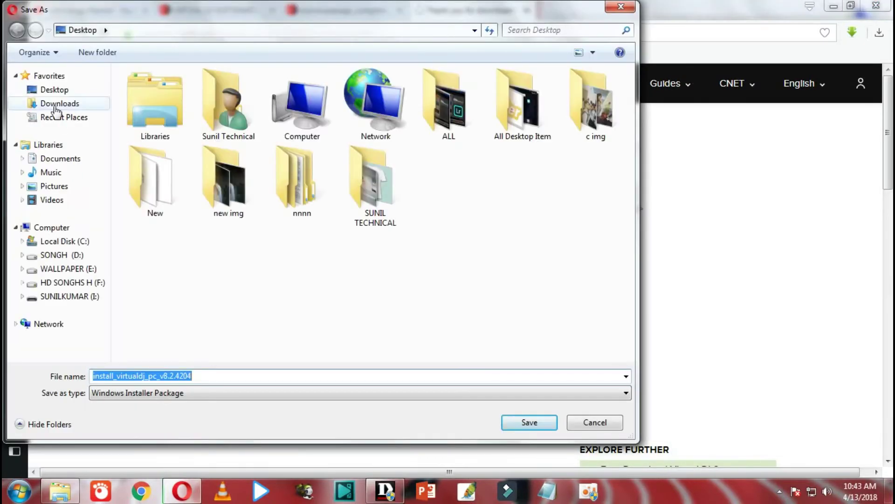
click(57, 105)
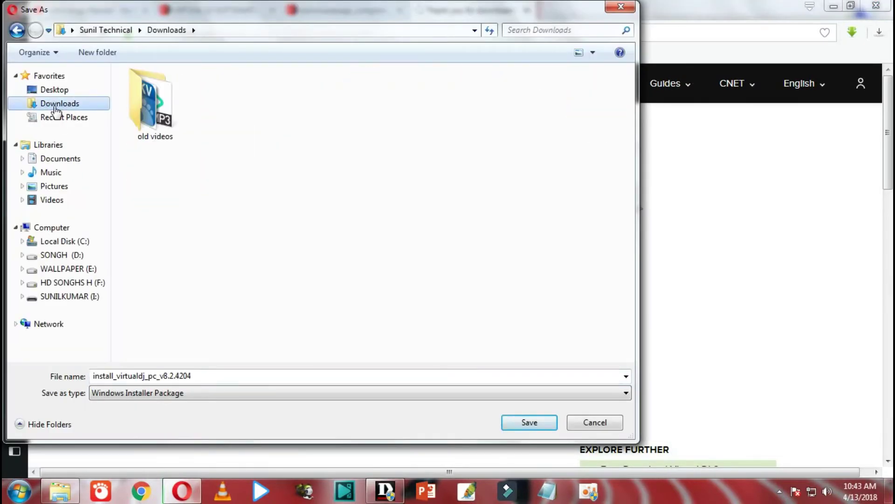
click(523, 425)
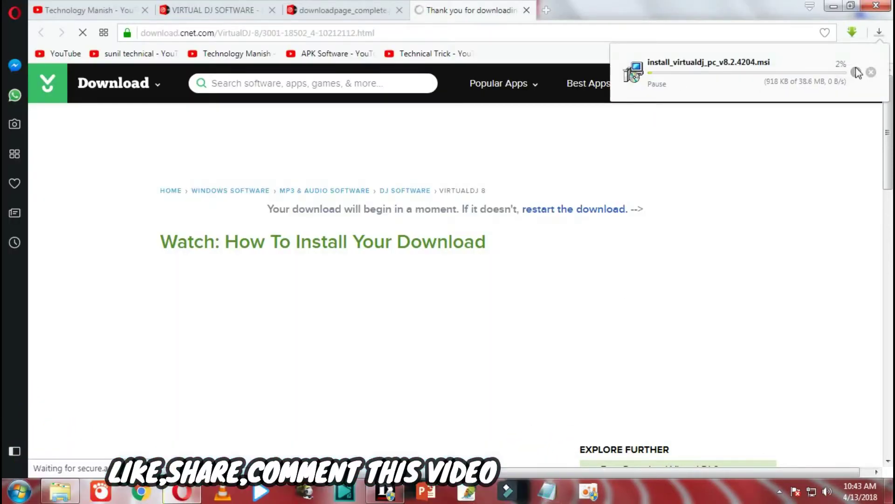
click(89, 10)
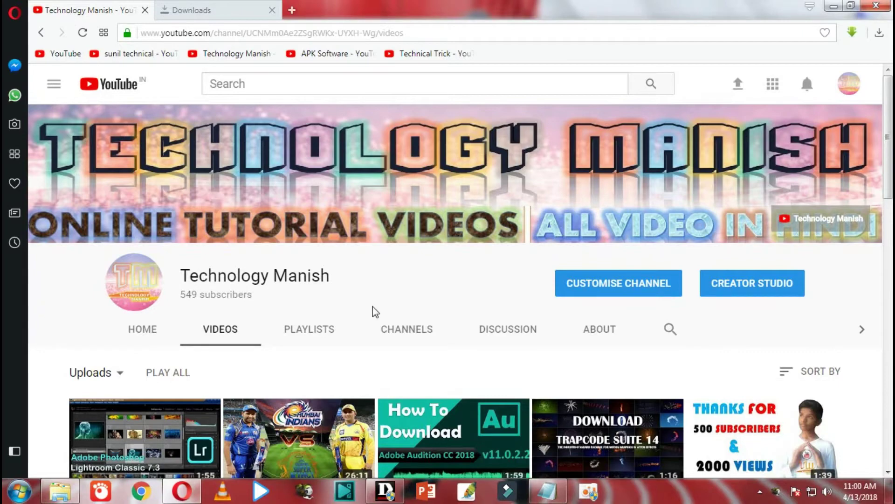
scroll(248, 233, down, 2)
scroll(248, 233, up, 2)
Step: Run the downloaded install_virtualdj_pc_v8.2.4204.msi from the browser's downloads page and allow it past the security warning
click(191, 10)
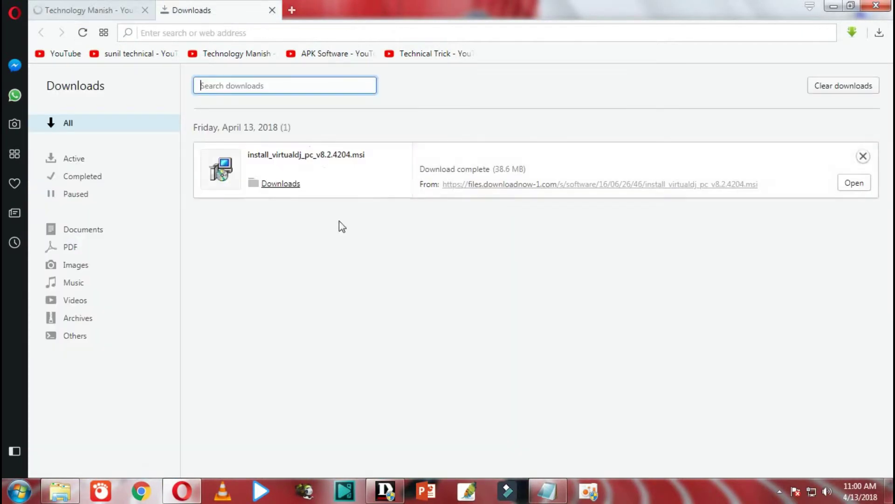
click(320, 159)
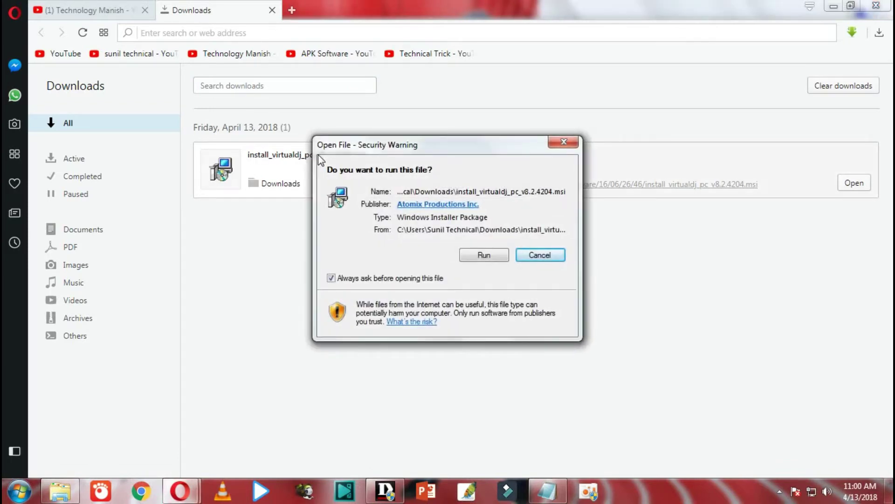
click(483, 255)
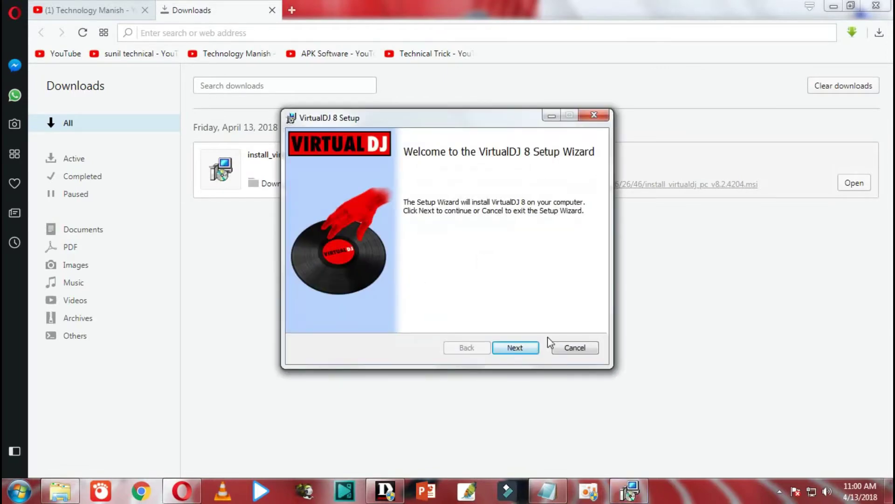
Step: Accept the licence agreement in the setup wizard and install VirtualDJ 8 with the Complete setup type
click(516, 349)
click(331, 321)
drag(584, 199, 586, 285)
click(515, 347)
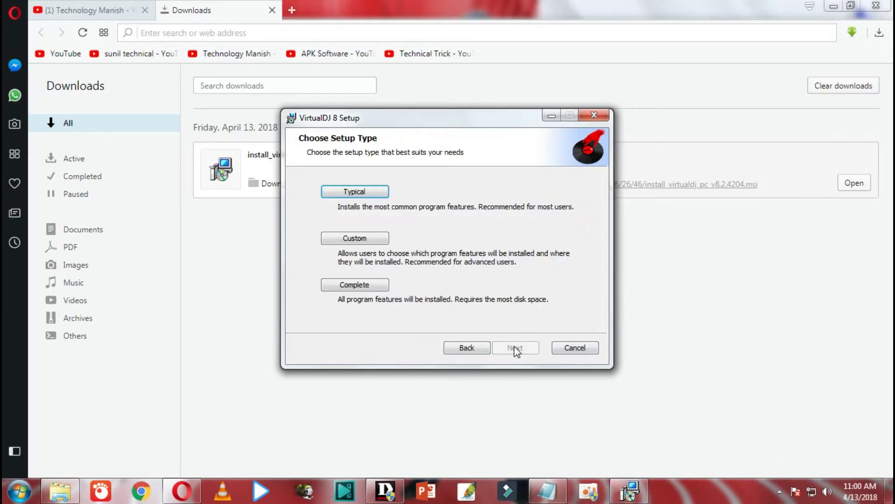
click(352, 285)
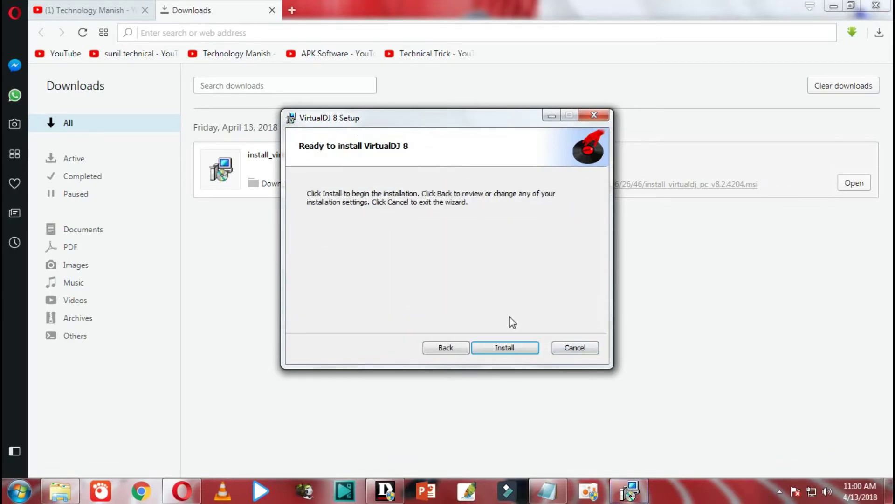
click(504, 347)
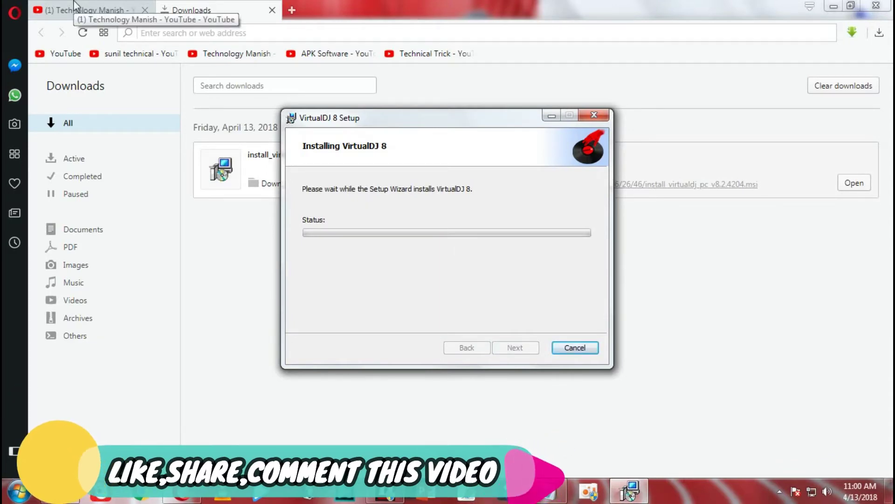
Step: Bring the VirtualDJ 8 setup window back over the YouTube page and finish the wizard
click(89, 9)
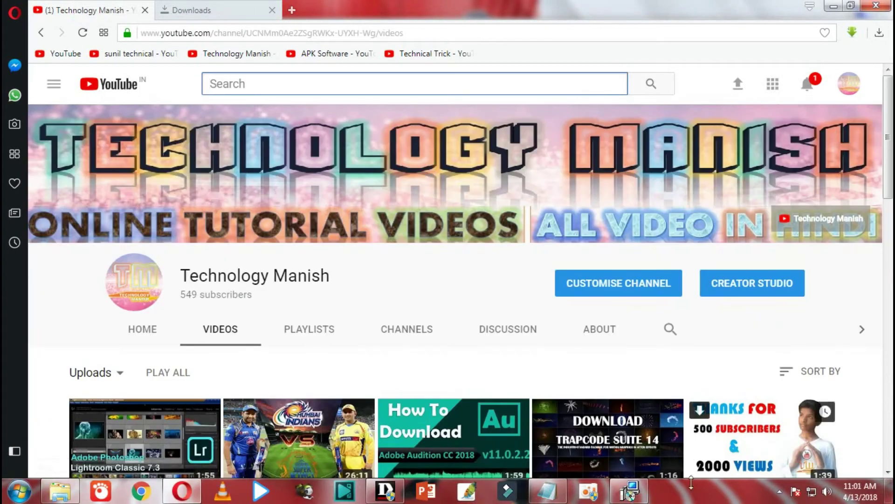
click(630, 492)
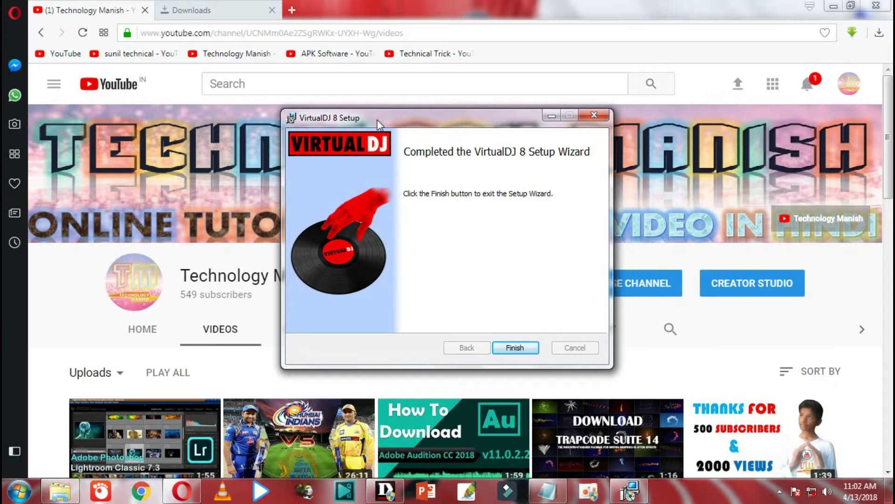
click(514, 348)
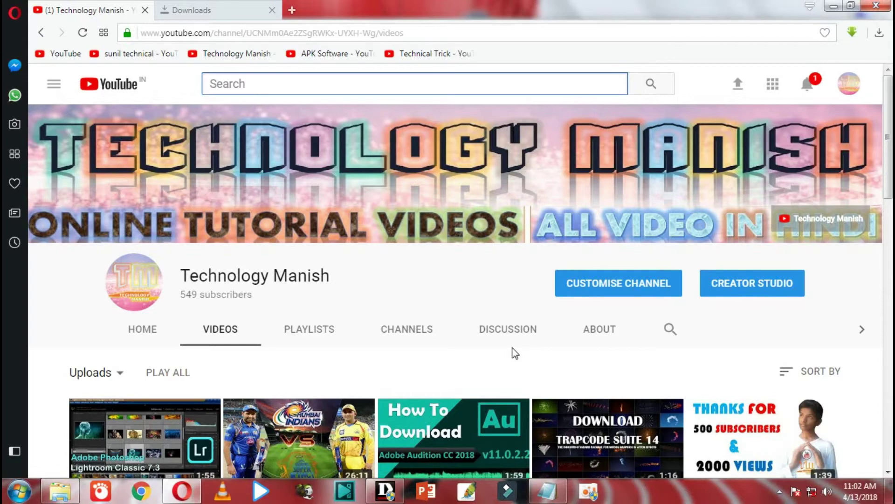
Step: Show the Desktop folder's contents as large previews in Windows Explorer and locate the VirtualDJ 8 shortcut
click(63, 498)
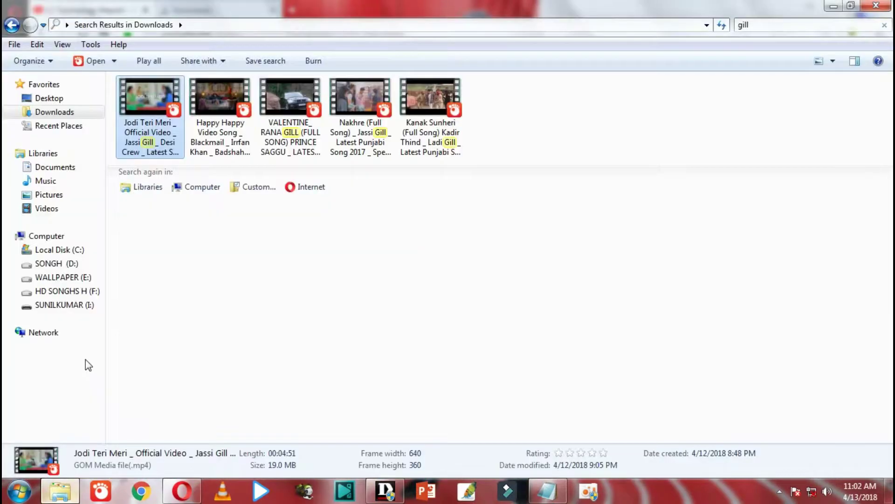
click(49, 98)
click(442, 157)
click(833, 60)
click(827, 83)
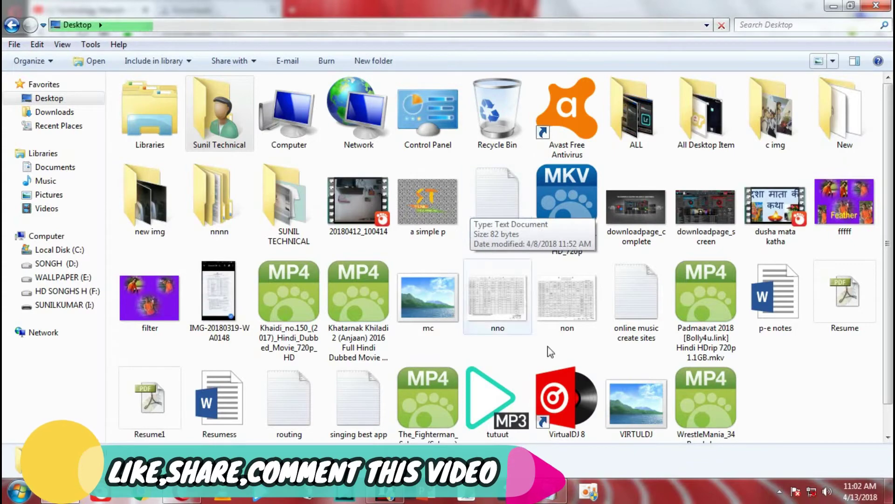
scroll(560, 327, down, 1)
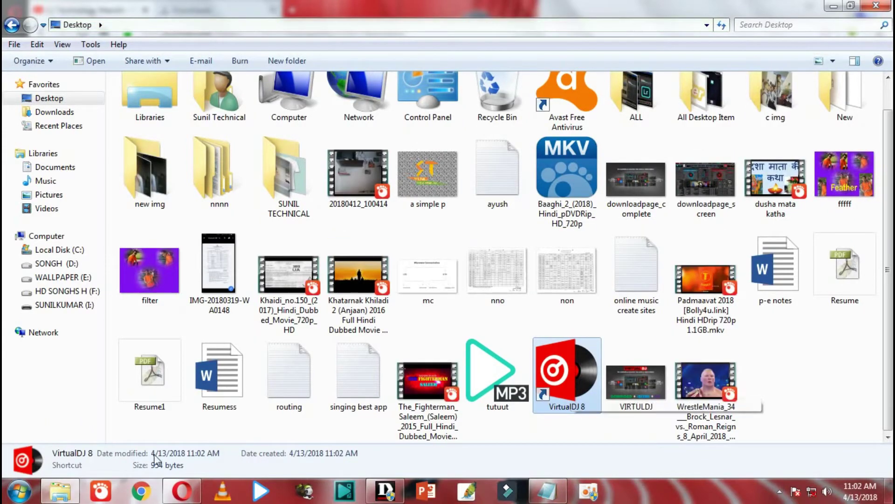
click(181, 490)
click(779, 491)
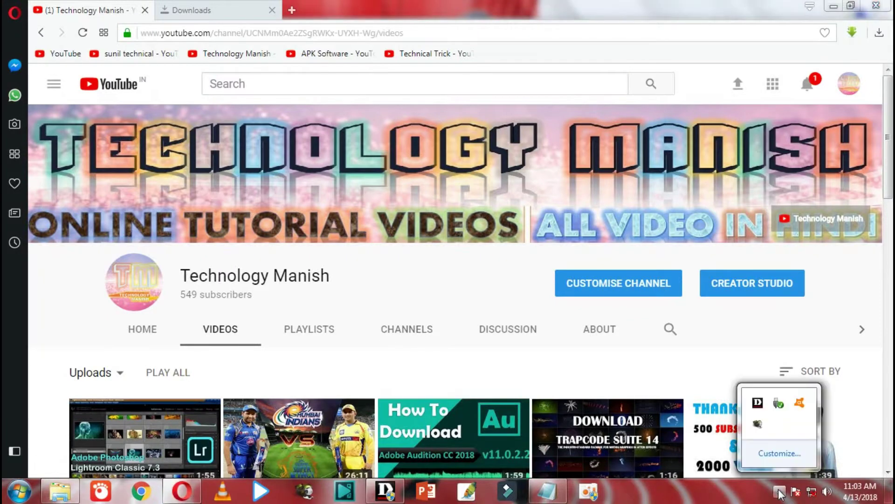
right_click(759, 426)
click(671, 378)
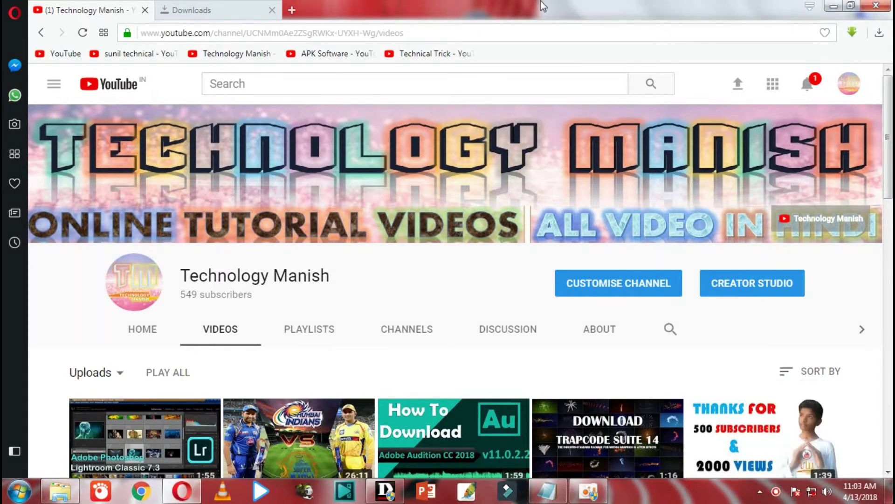
Step: Launch VirtualDJ 8 from its shortcut in the Desktop folder and switch to its window
click(64, 494)
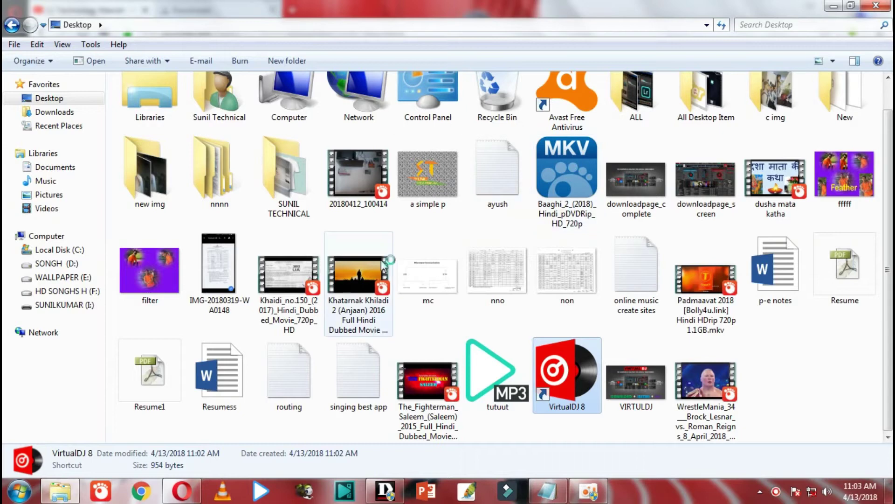
click(181, 491)
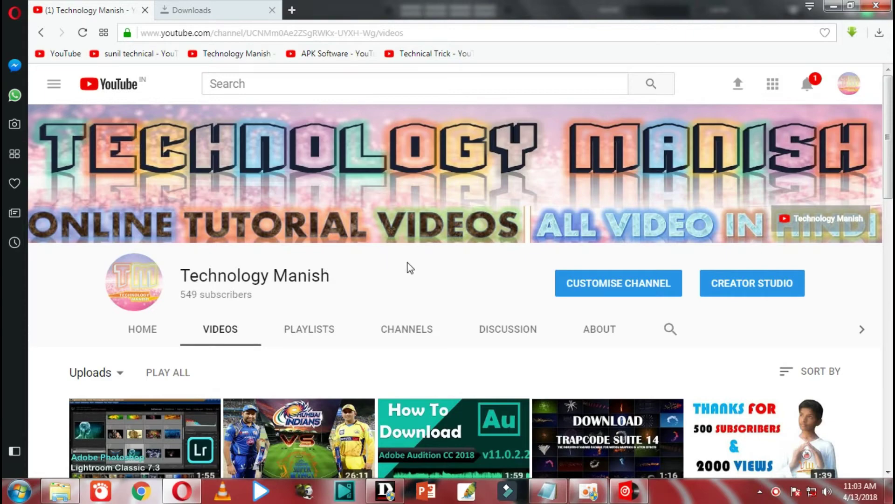
click(625, 492)
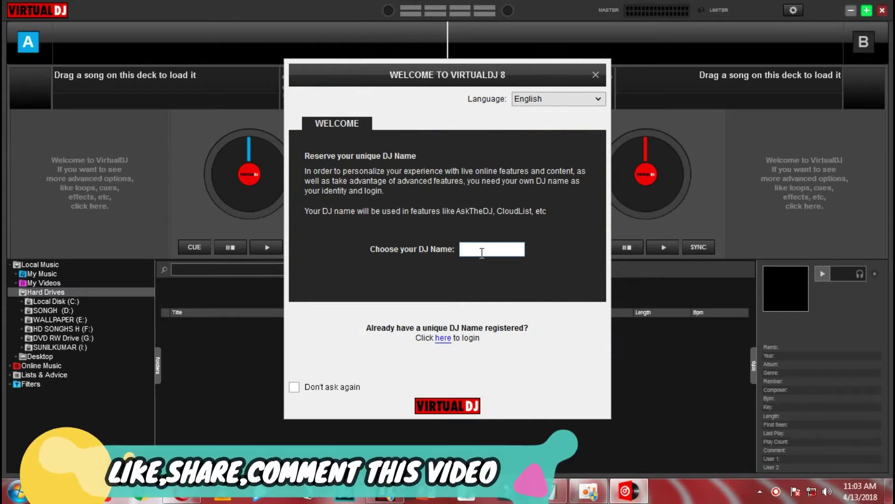
Step: Enter TM as the DJ name, turn on Don't ask again, and close the VirtualDJ 8 welcome dialog
text(TM)
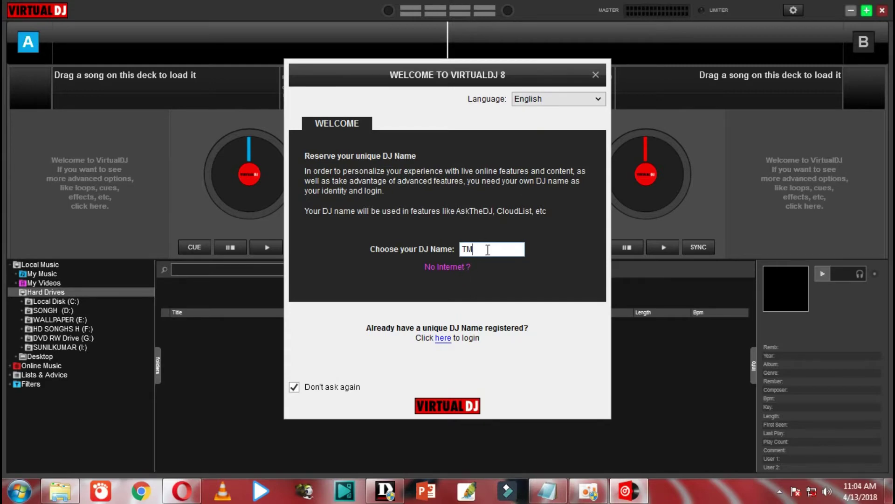
click(594, 75)
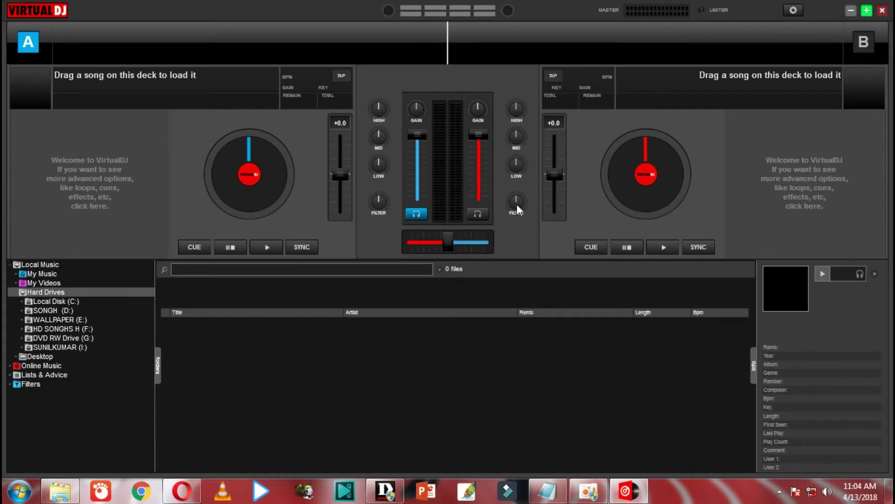
Step: List the files on drive SONGH (D:) and expand the drive and its A Youtube Templets folder
click(49, 309)
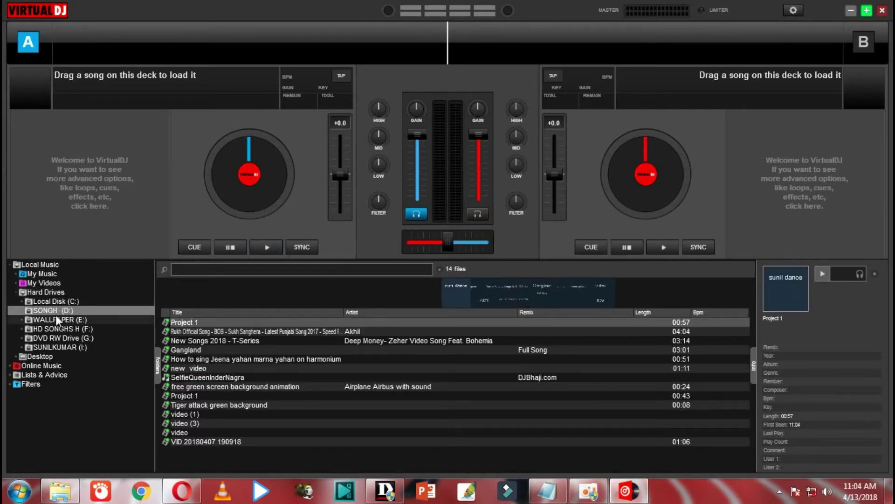
click(23, 311)
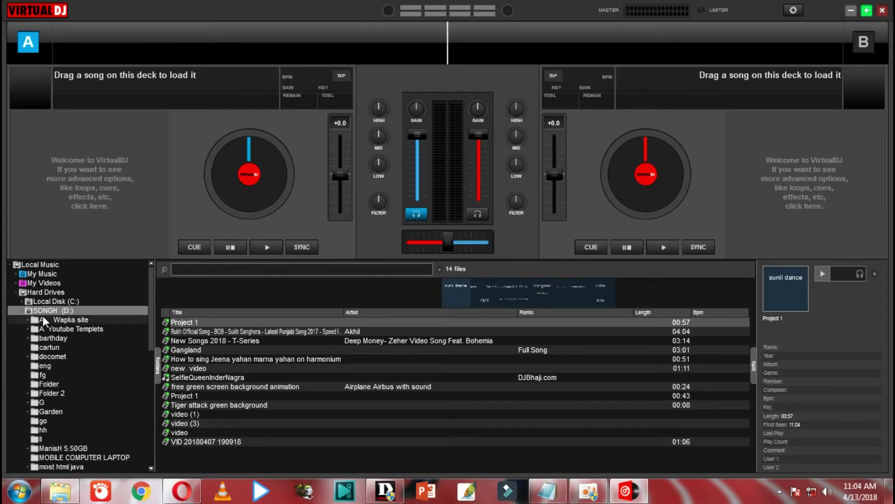
click(28, 329)
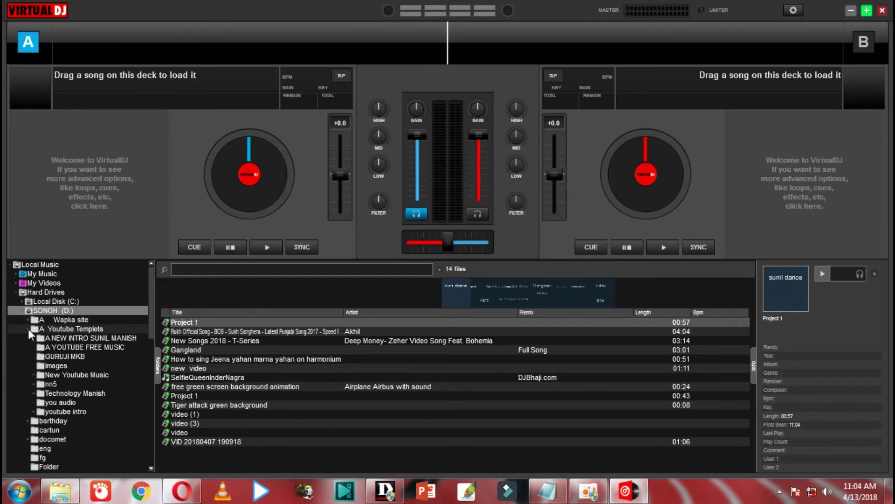
Step: Open the A YOUTUBE FREE MUSIC folder, load Coupe onto deck A and start playing it
click(31, 348)
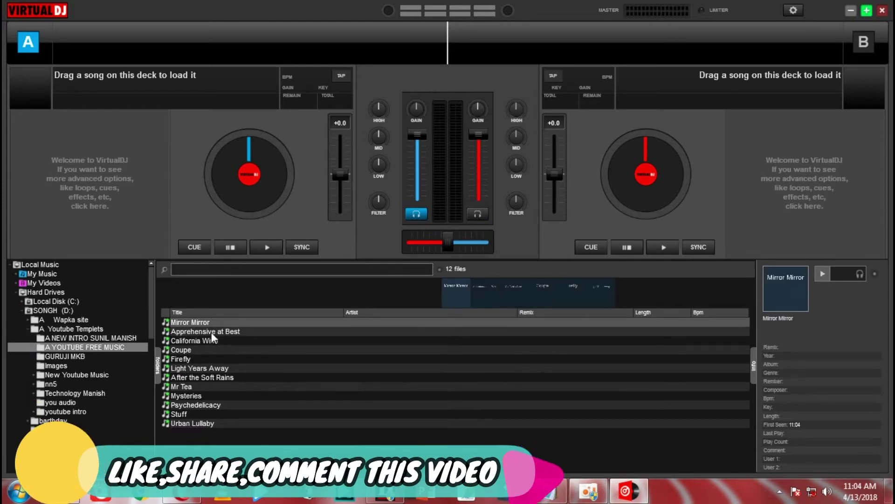
drag(198, 350, 250, 190)
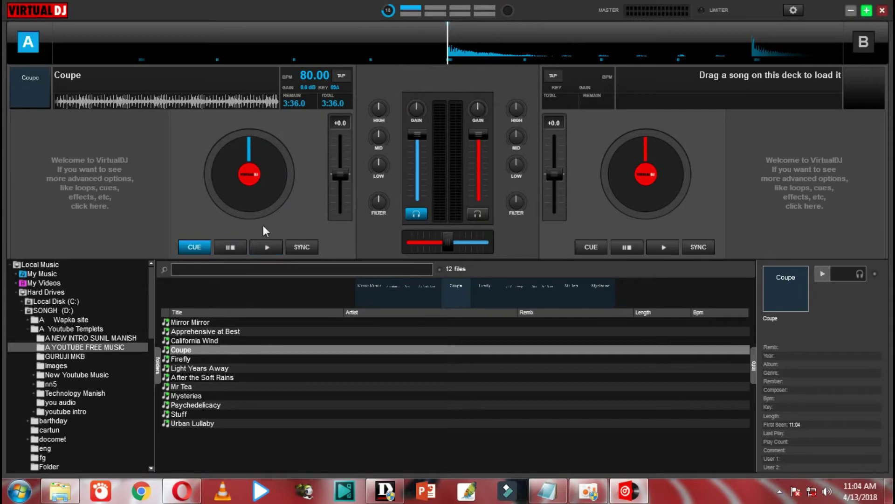
click(267, 246)
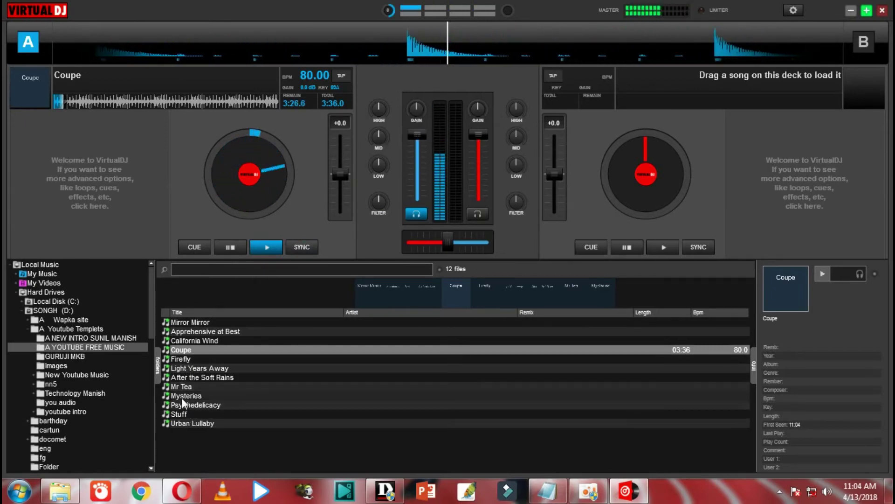
Step: Load Mysteries onto deck B, play it alongside deck A, and try the crossfader between the two decks
drag(186, 397, 657, 165)
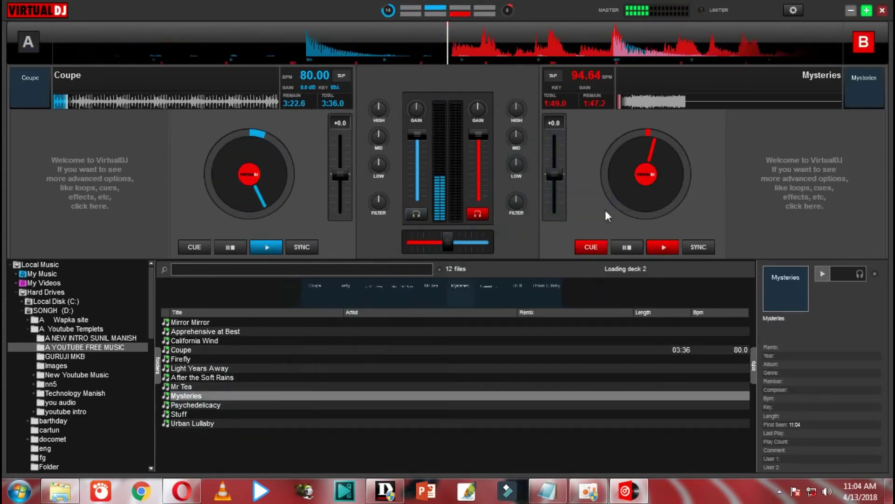
click(660, 245)
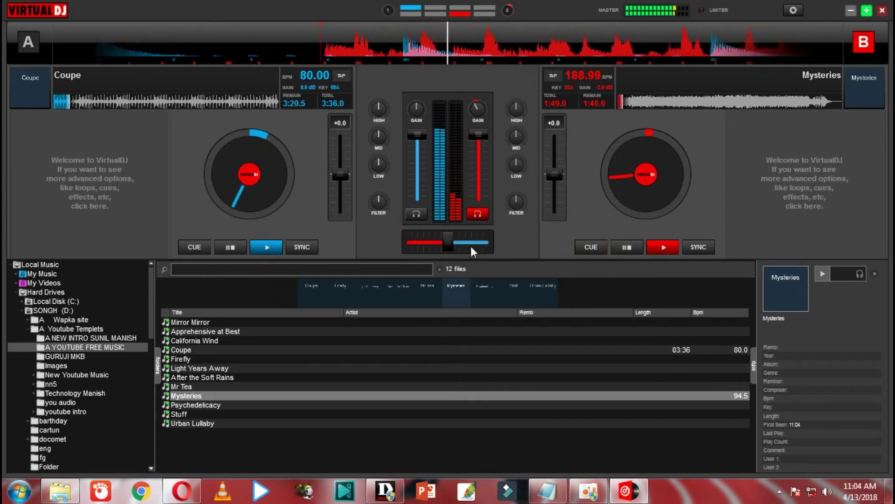
mouse_move(449, 243)
mouse_down()
mouse_move(491, 239)
mouse_move(419, 239)
mouse_move(485, 237)
mouse_move(445, 239)
mouse_up()
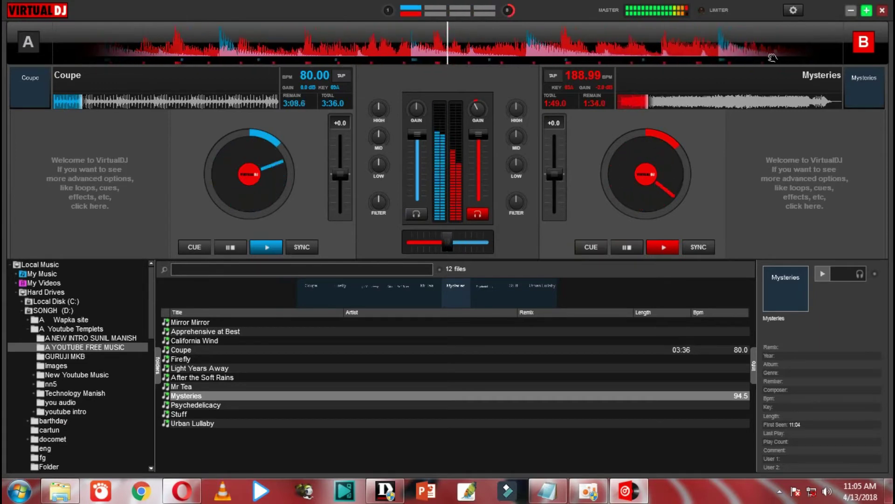
Step: Preview the 6 Decks skin in the interface settings, apply the 4 Decks skin and close the settings
click(791, 10)
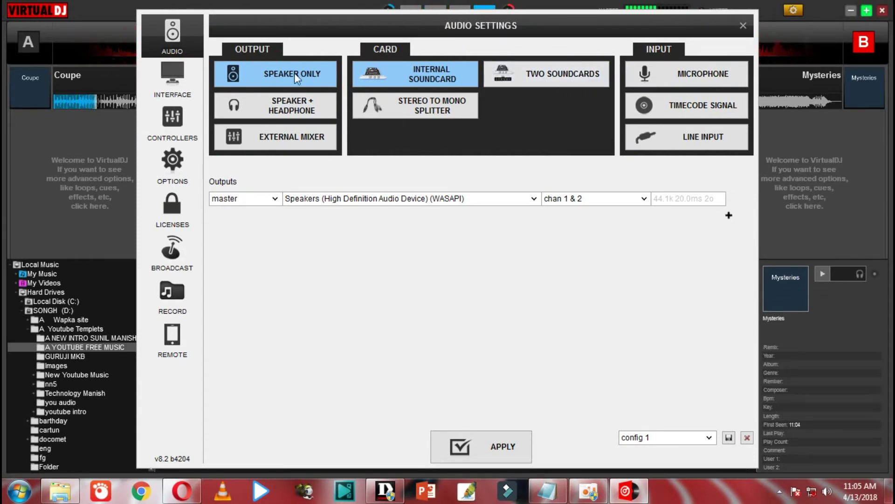
click(173, 80)
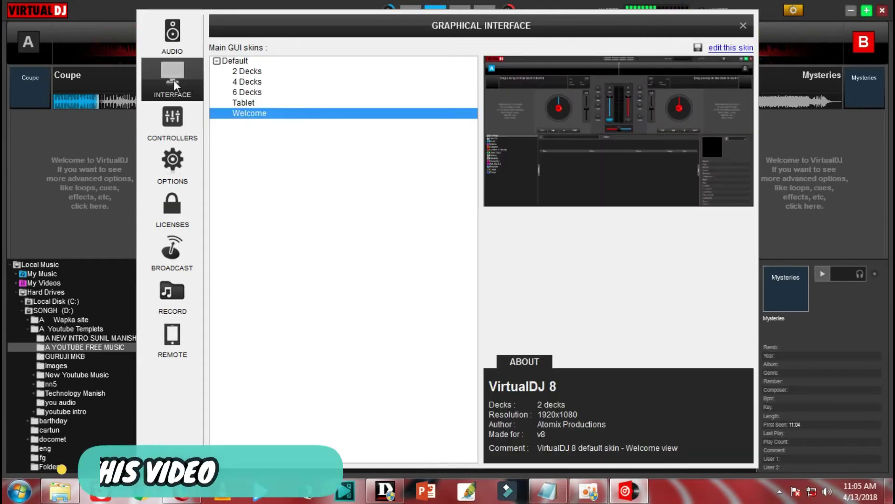
click(248, 93)
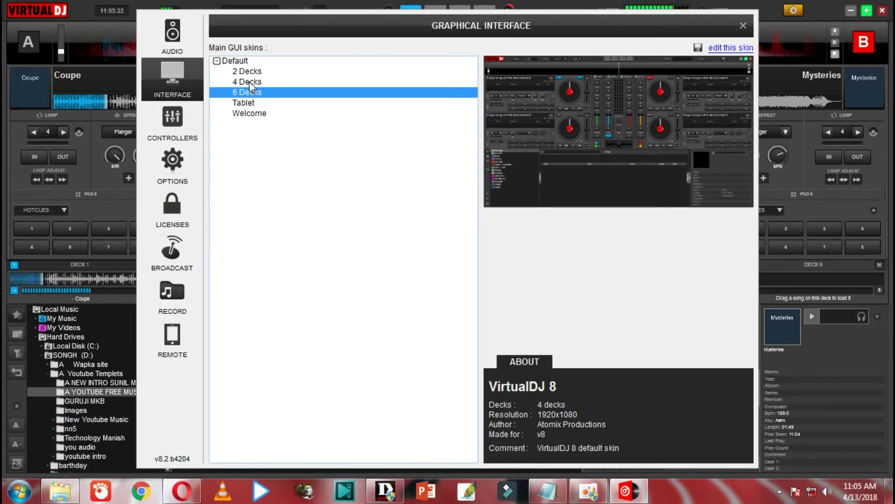
click(250, 82)
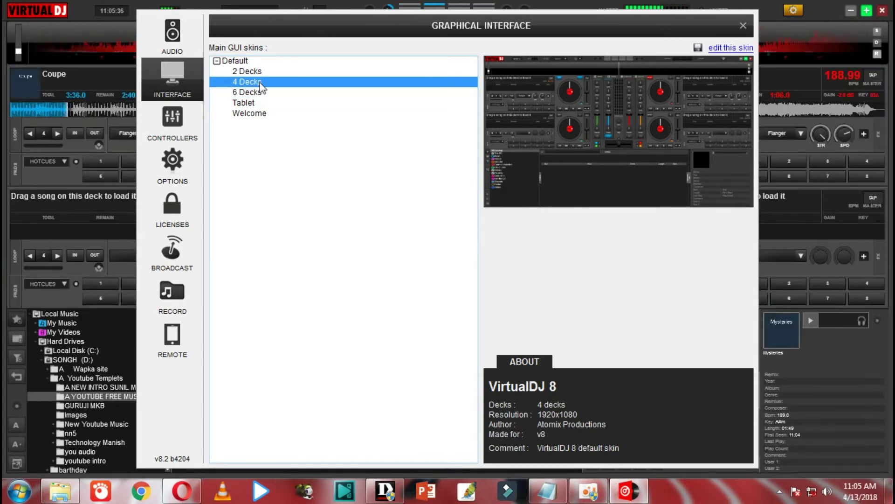
click(743, 25)
Step: Load Apprehensive at Best onto deck 3 and Coupe onto deck 4, and play both decks
drag(260, 372, 288, 229)
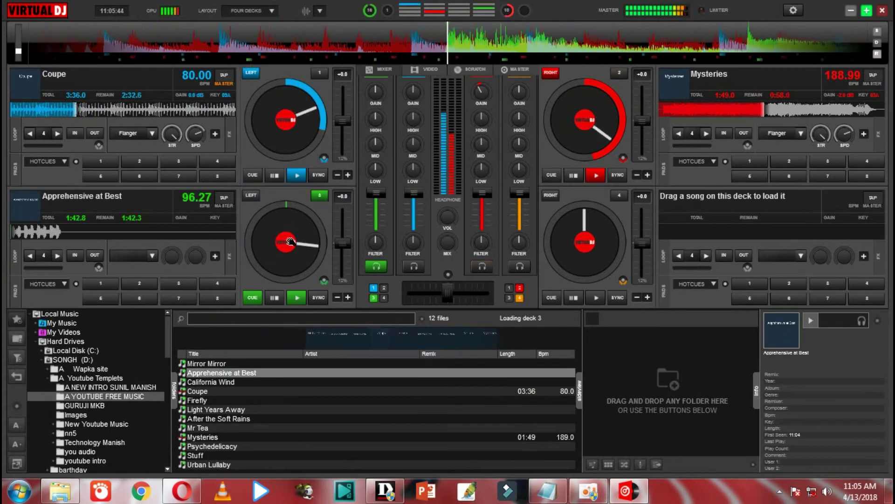
drag(247, 389, 578, 235)
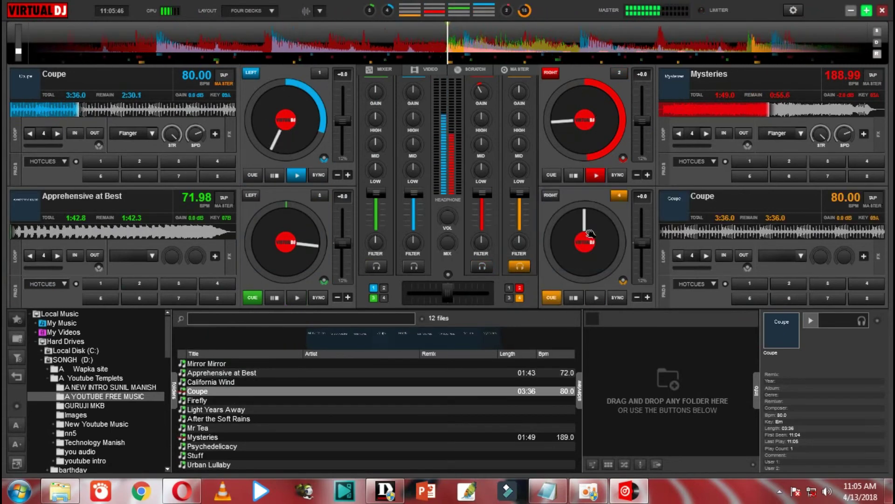
click(592, 299)
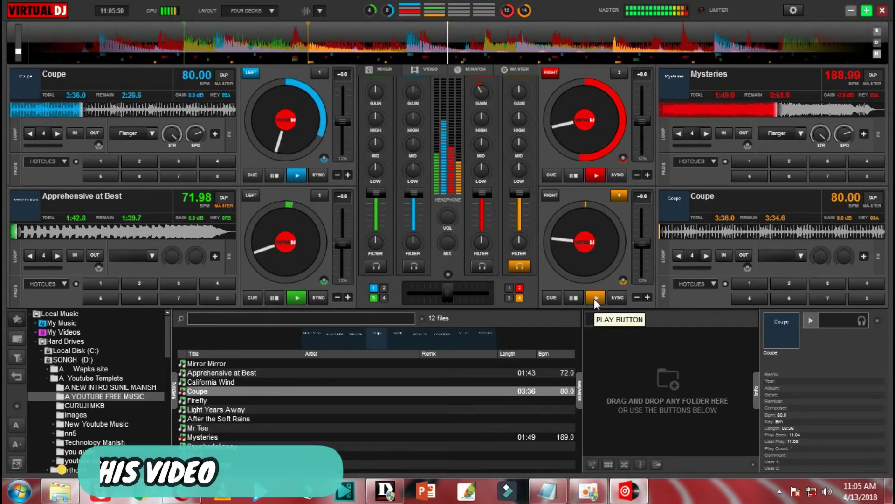
Step: Sweep the crossfader between the two sides to blend the four playing decks, and return it to about the centre
drag(445, 293, 432, 295)
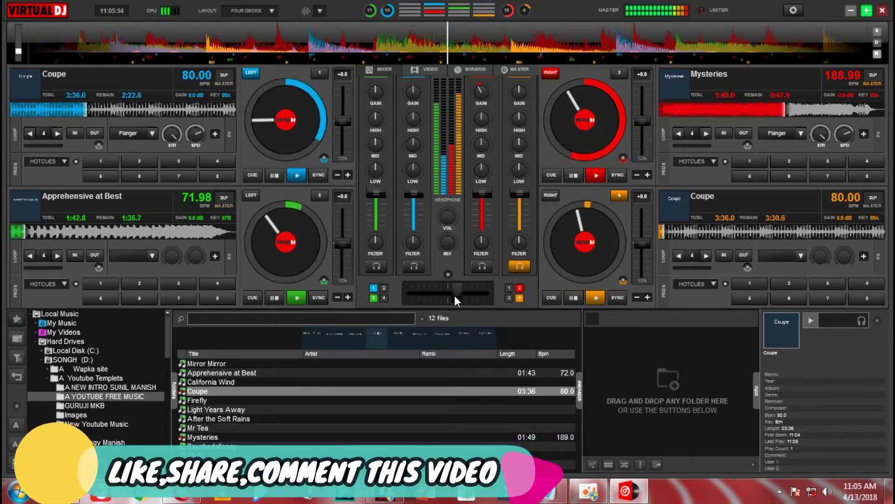
mouse_move(446, 295)
mouse_down()
mouse_move(477, 293)
mouse_move(433, 294)
mouse_up()
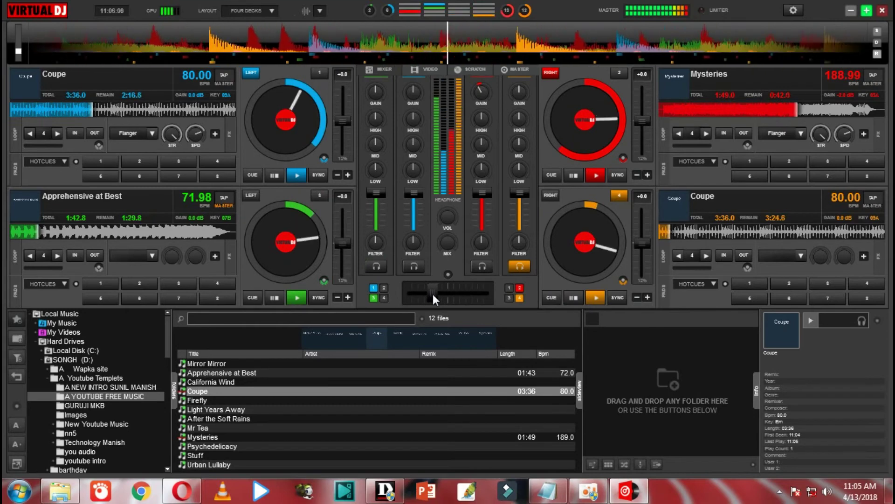
drag(433, 294, 445, 294)
Step: Restart the songs on decks 3, 1 and 2 from the beginning
click(300, 297)
click(293, 175)
click(600, 175)
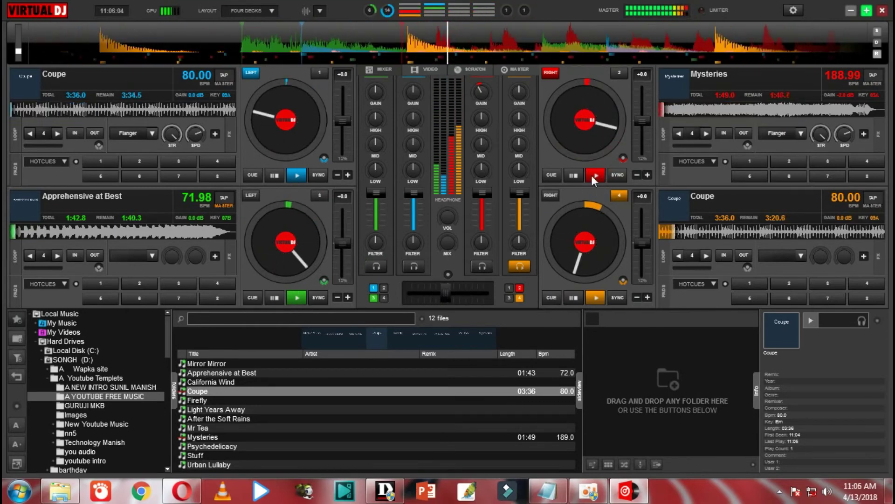
Step: Pause the songs on all four decks
click(273, 175)
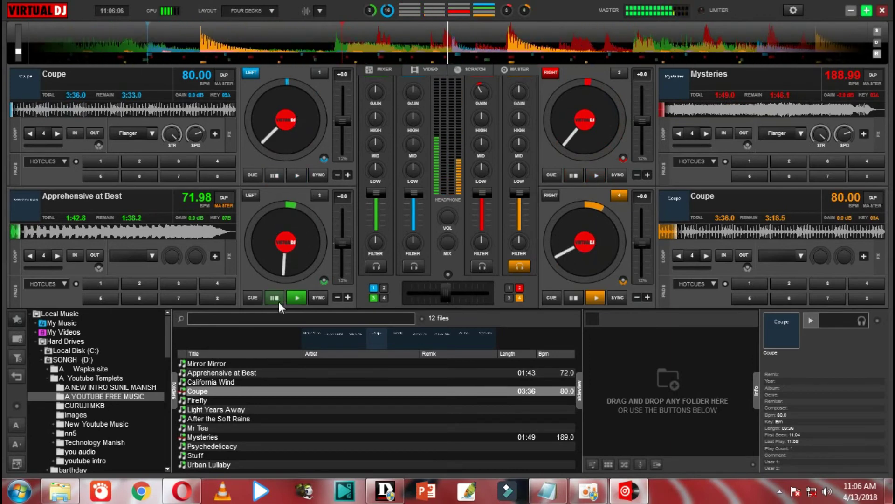
click(275, 297)
click(573, 297)
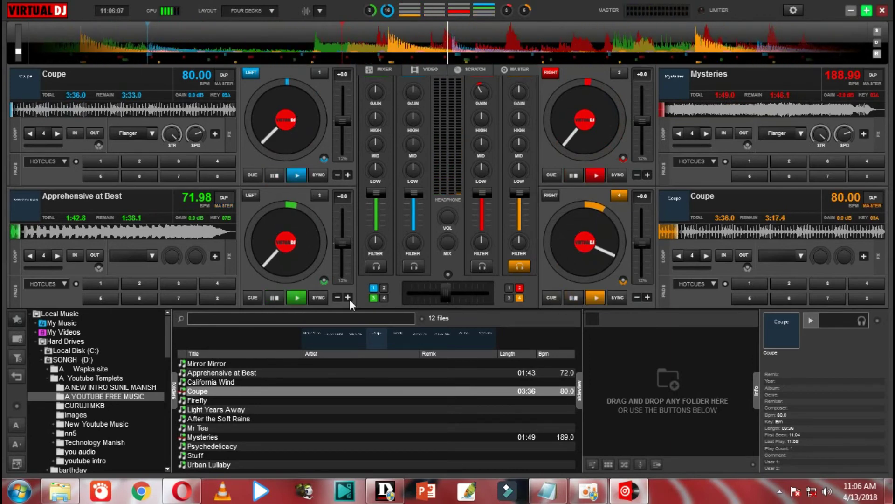
Step: Play Apprehensive at Best alone on deck 3 while trying the crossfader, and pause the deck
click(291, 299)
mouse_move(445, 289)
mouse_down()
mouse_move(428, 291)
mouse_move(444, 290)
mouse_up()
click(286, 295)
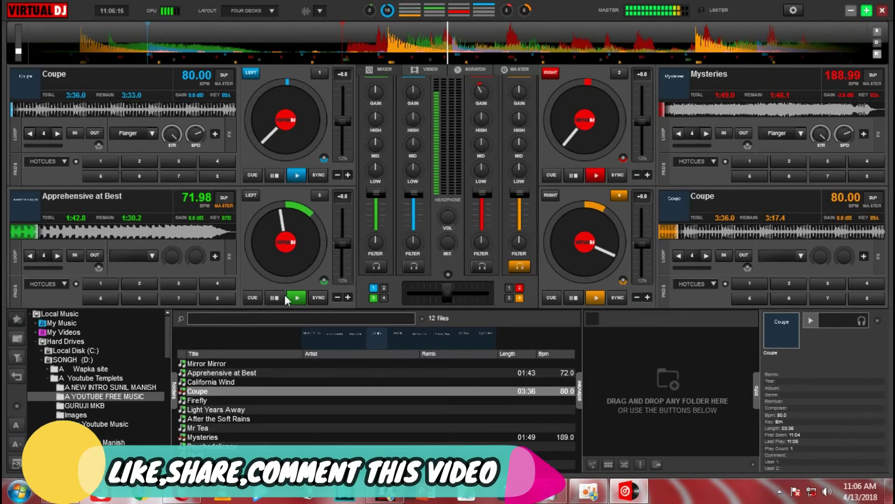
Step: Switch the interface skin to Tablet and close the settings
click(794, 10)
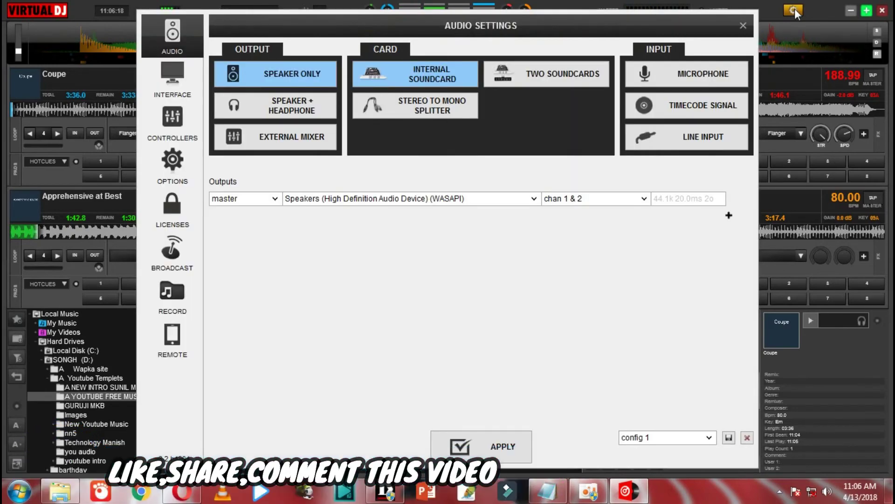
click(161, 89)
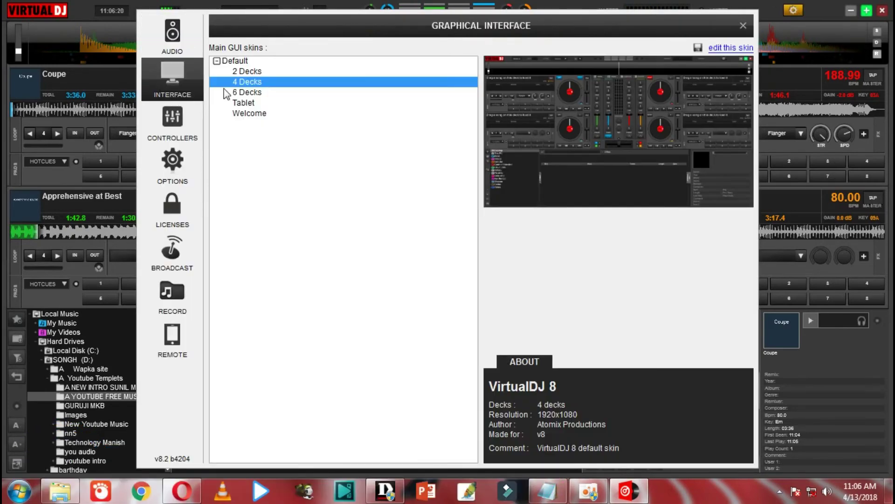
click(235, 103)
click(239, 104)
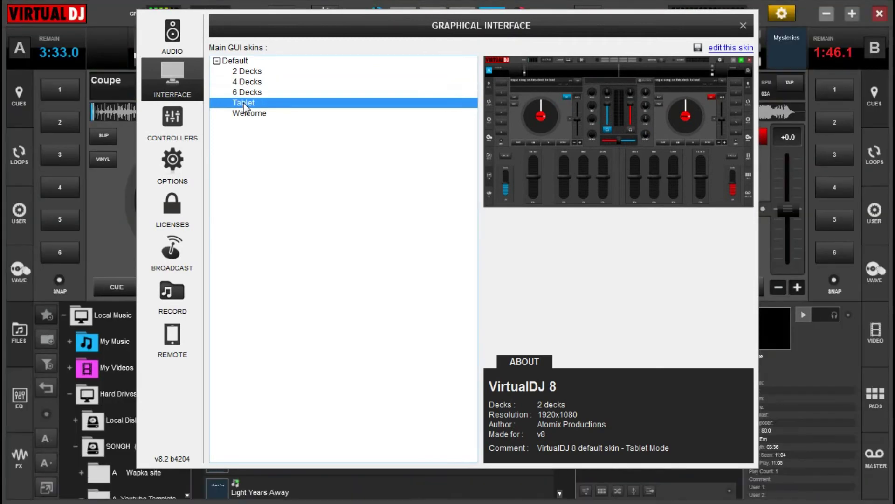
click(743, 26)
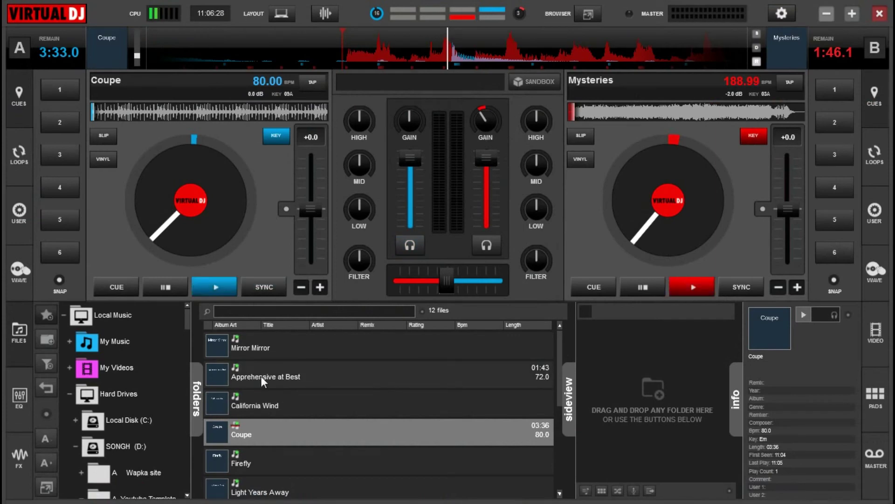
Step: Play Coupe on deck A and Mysteries on deck B together in the Tablet skin, and try the crossfader
drag(253, 422, 209, 234)
click(210, 290)
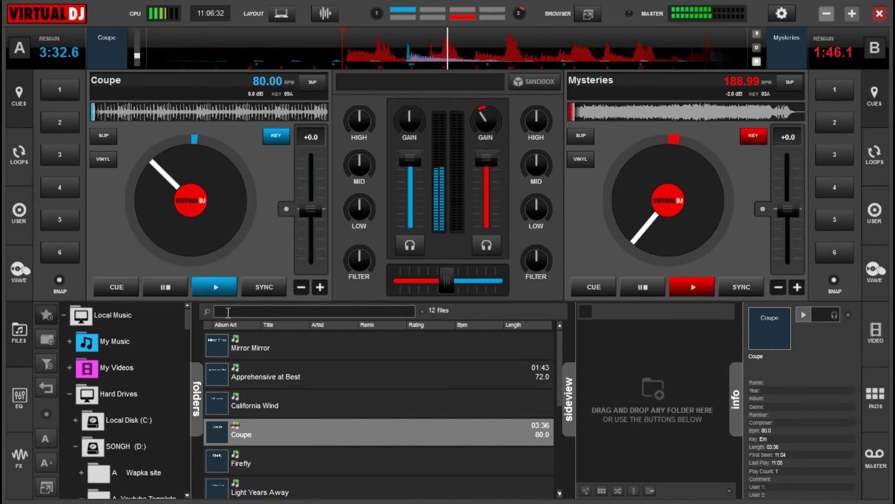
click(687, 283)
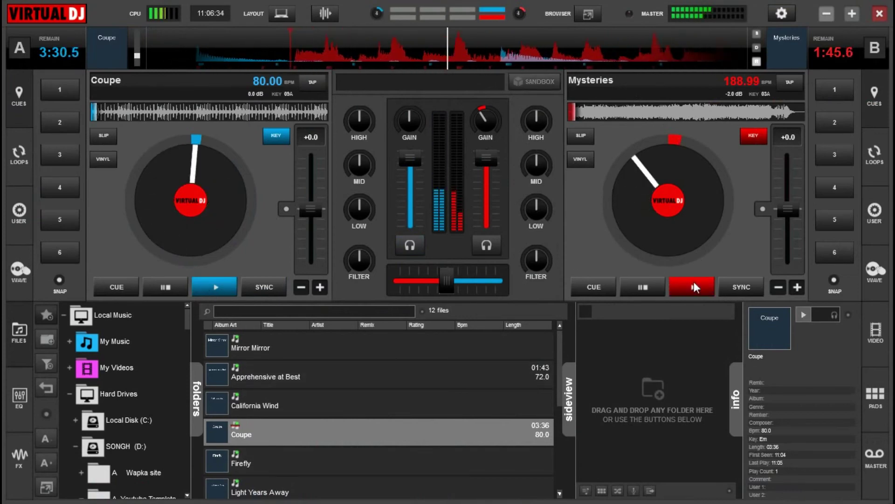
mouse_move(444, 281)
mouse_down()
mouse_move(474, 282)
mouse_move(384, 282)
mouse_move(444, 278)
mouse_up()
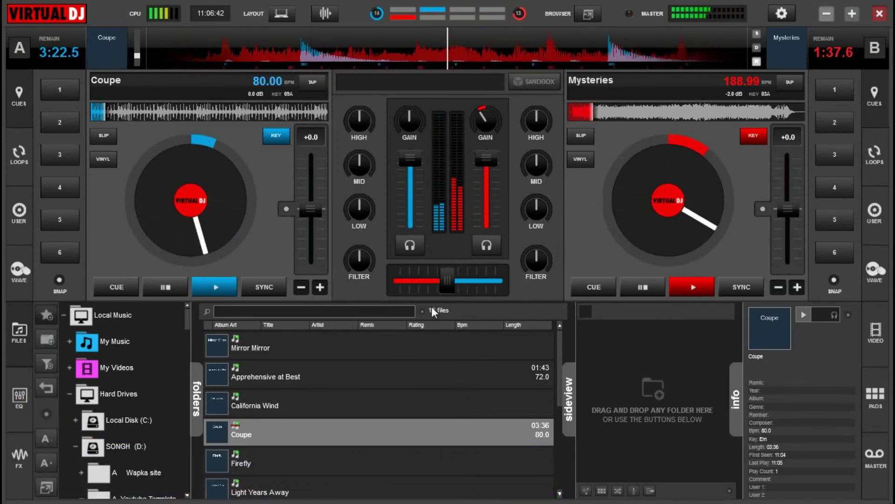
Step: Switch the interface skin to 2 Decks, close the settings and review the available deck layouts without changing the layout
click(781, 15)
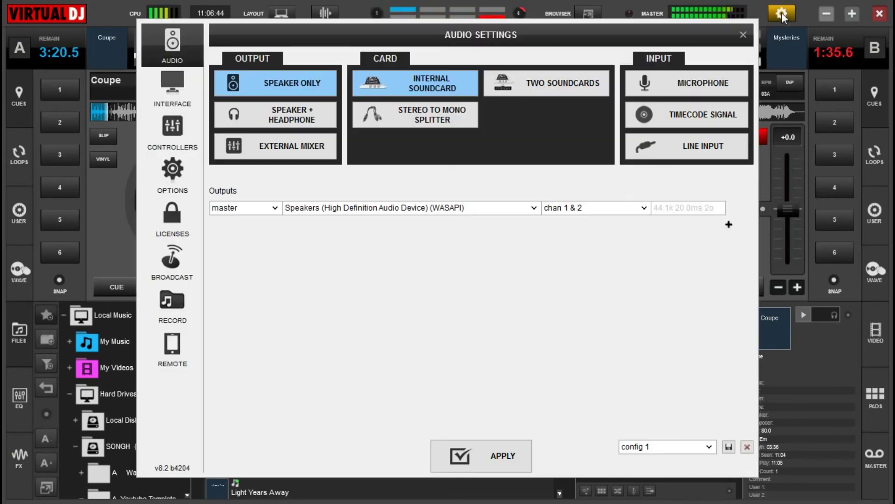
click(172, 89)
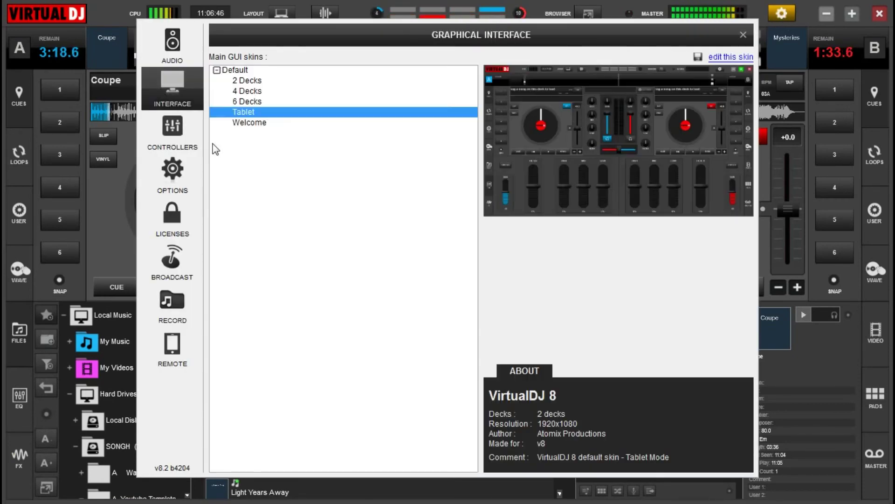
click(246, 82)
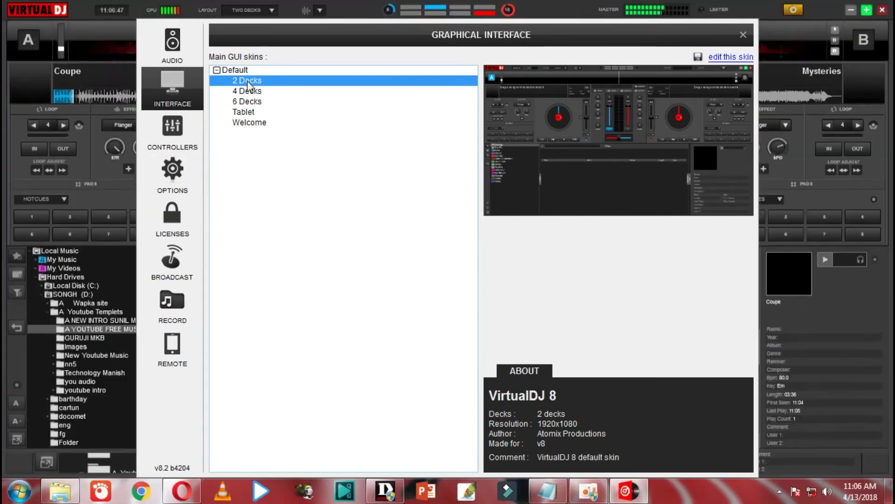
click(744, 36)
click(273, 10)
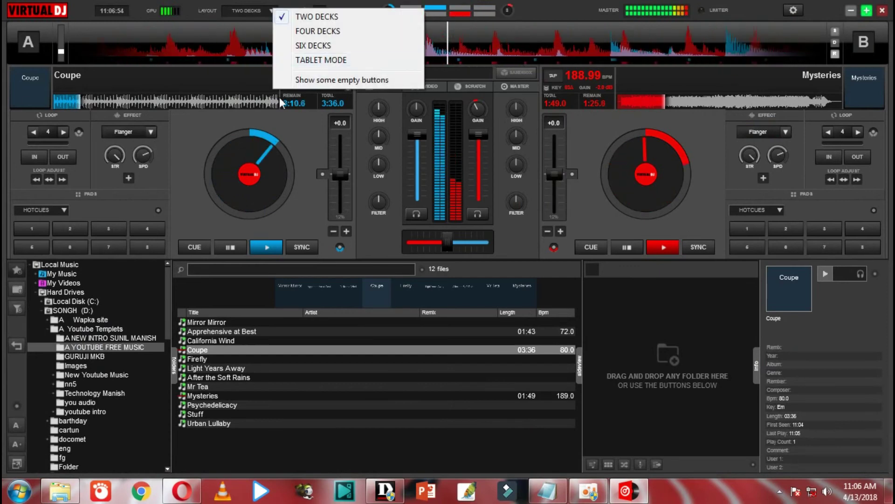
click(396, 341)
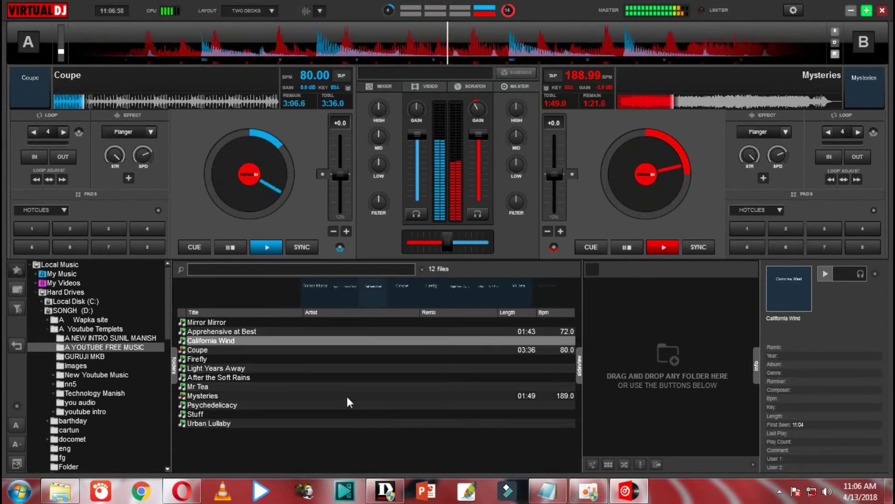
Step: Load Mr Tea onto deck A, confirming that its playing song may be stopped, and replace it with Stuff
click(337, 385)
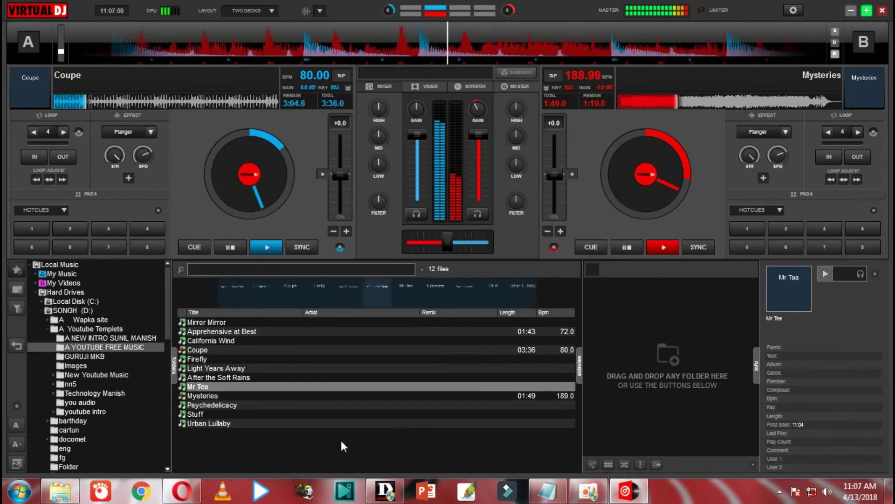
drag(290, 387, 244, 225)
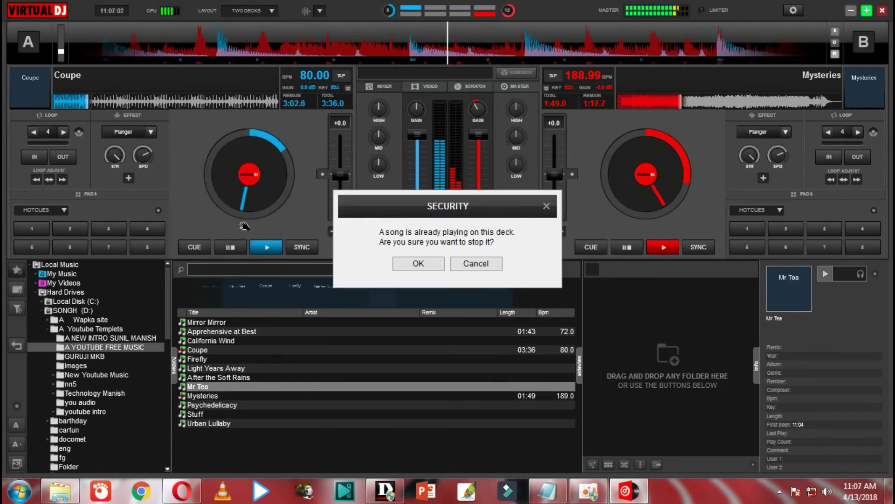
click(419, 264)
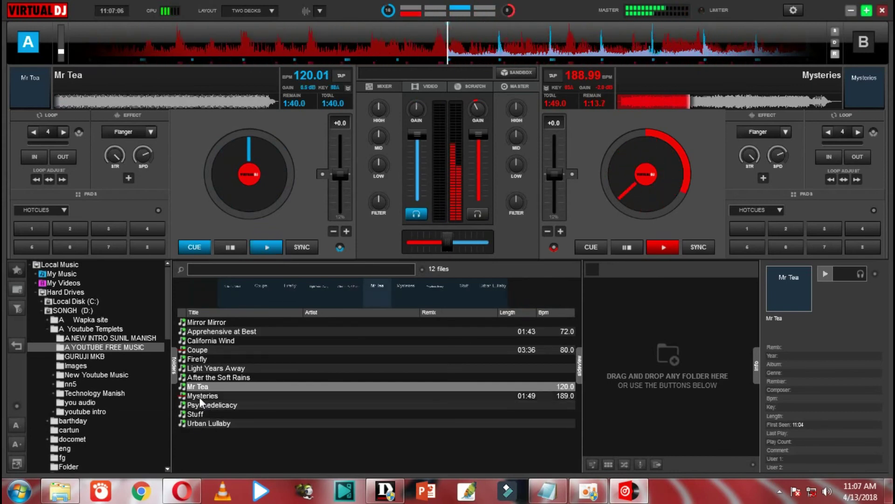
drag(200, 412, 252, 212)
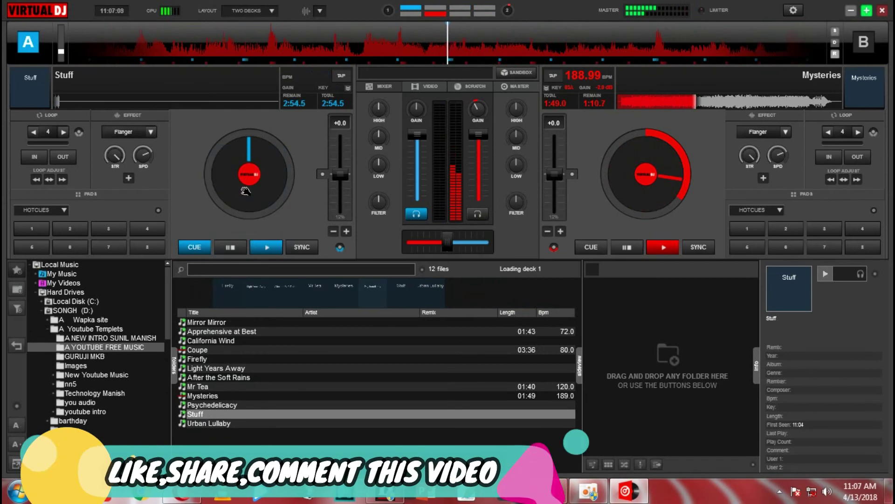
Step: Start Stuff on deck A, replace it with Mysteries, and play that with the crossfader moved fully to deck A
click(263, 248)
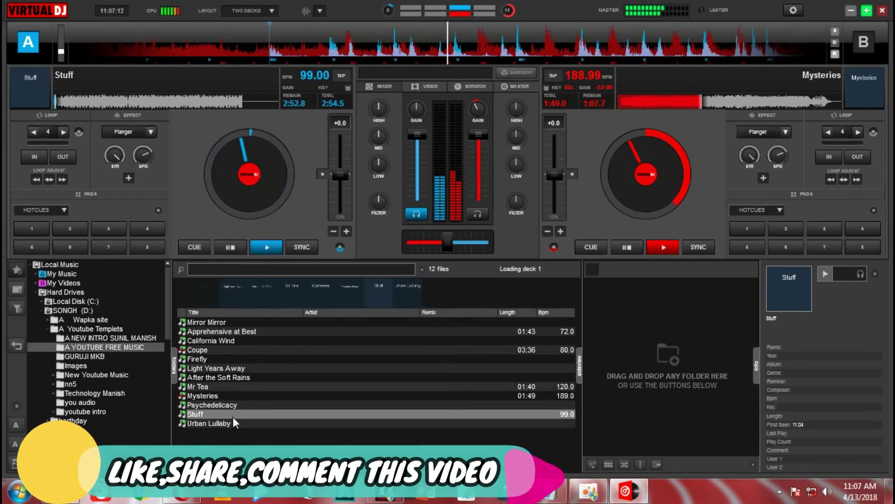
drag(200, 397, 248, 175)
key(Return)
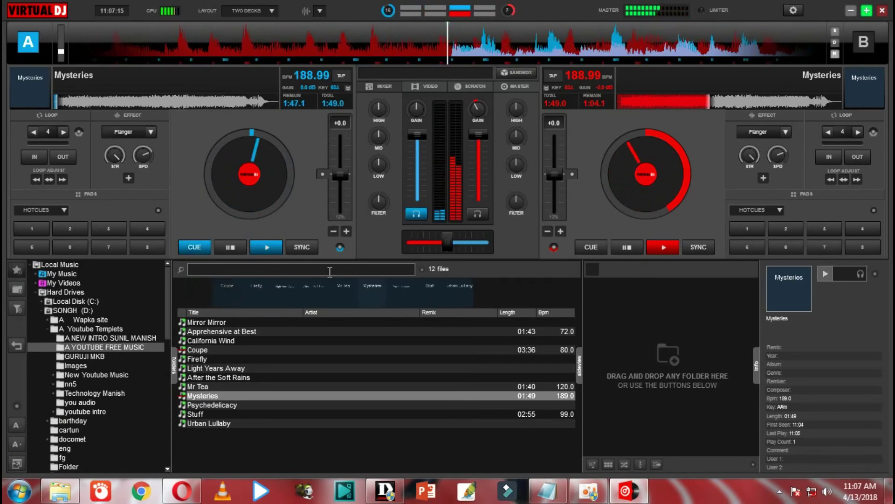
click(267, 249)
drag(451, 239, 413, 239)
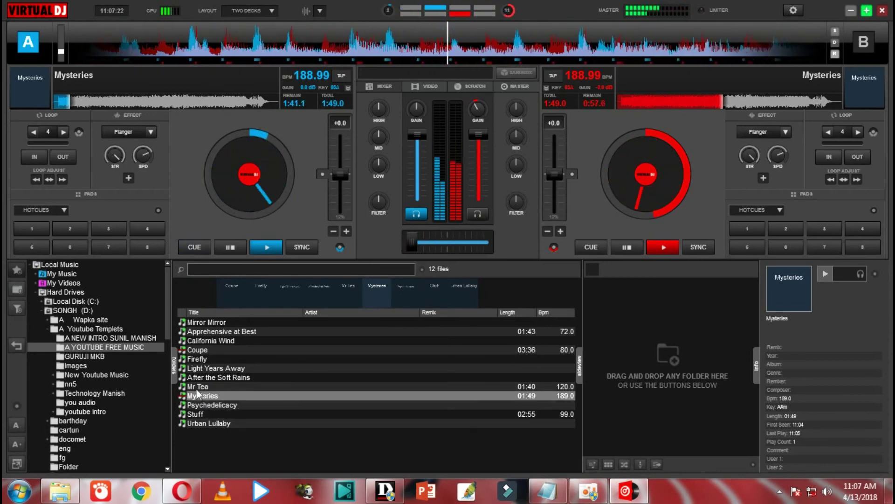
Step: Load Firefly onto deck B in place of the playing Mysteries
click(204, 360)
drag(204, 360, 611, 177)
click(416, 262)
Step: Crossfade fully to deck B and play Firefly, skipping ahead twice to a point past the middle of the song
drag(424, 245, 489, 243)
click(663, 247)
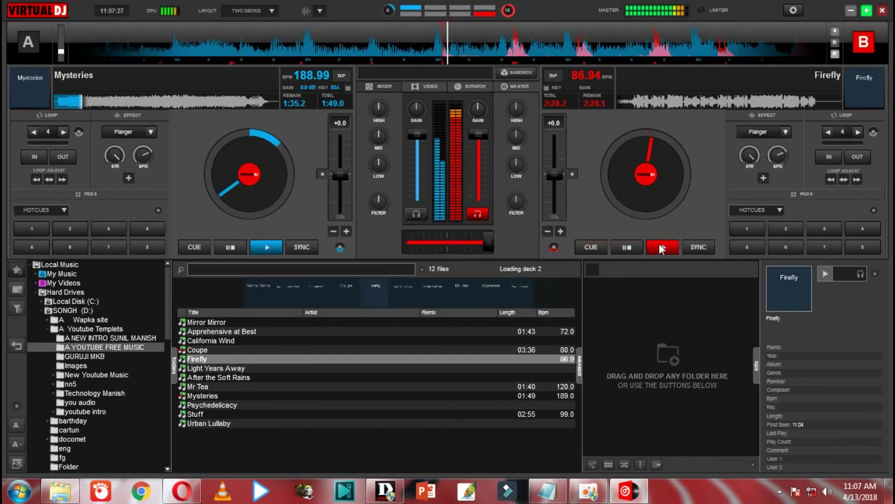
click(681, 100)
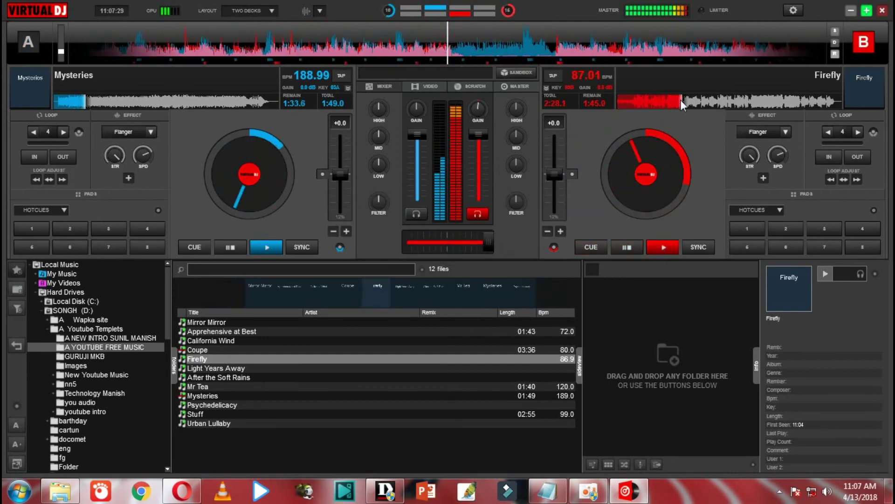
click(760, 99)
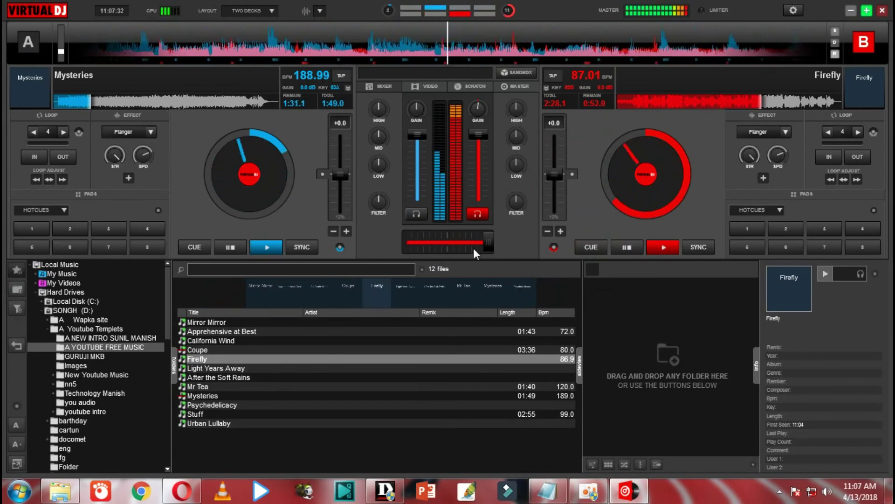